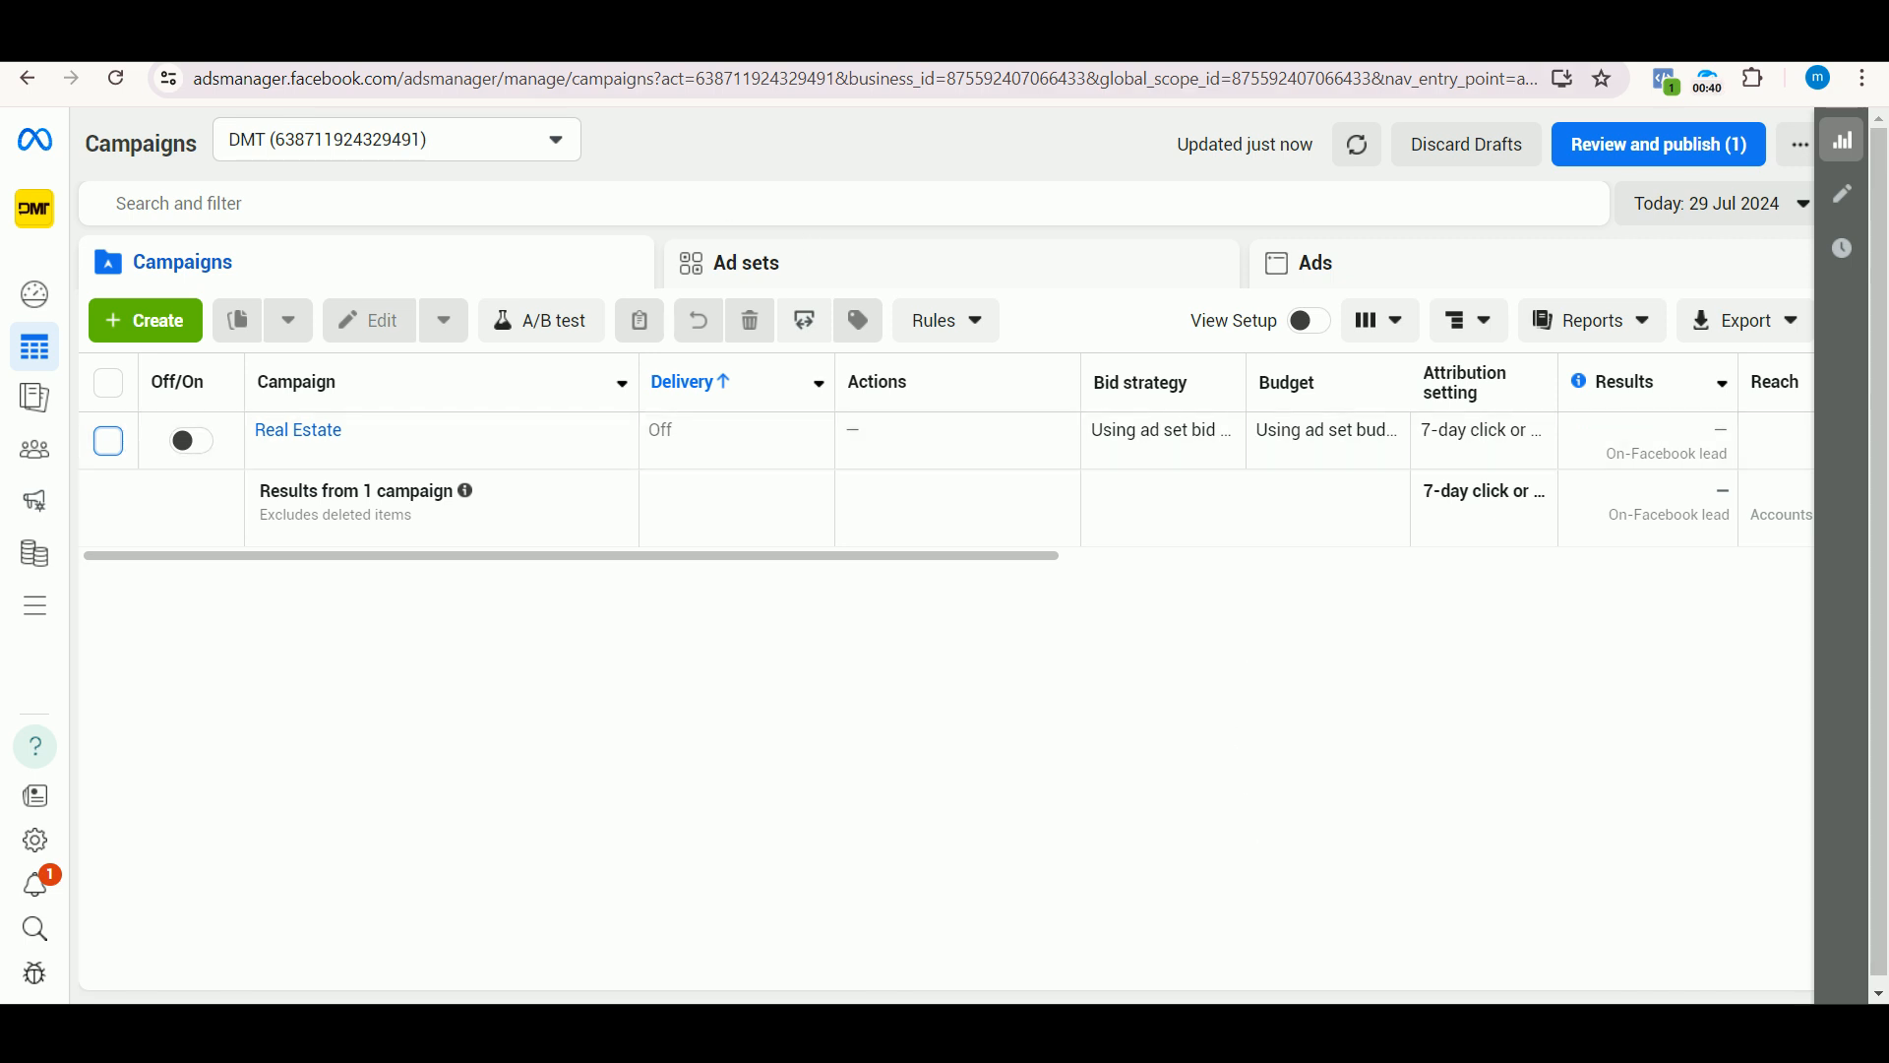
{"action": "left_click", "coordinate": [629, 41]}
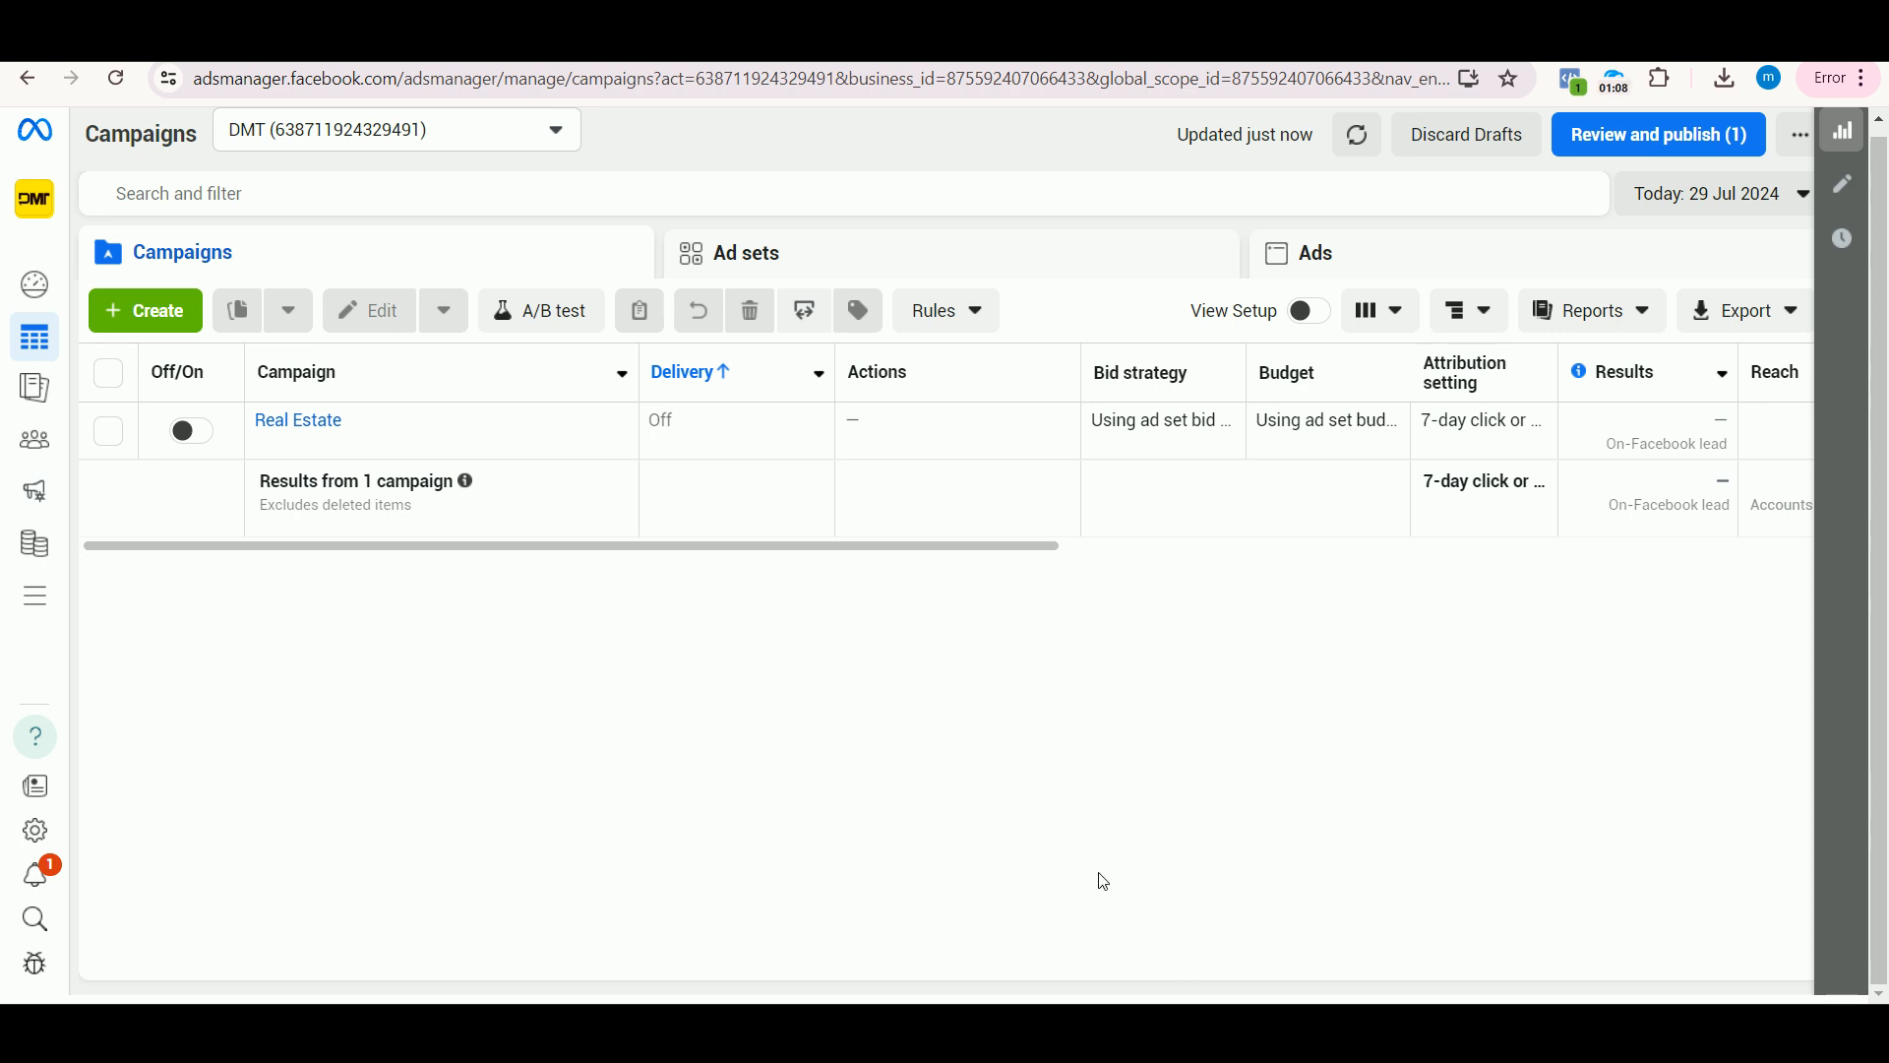
Step: Create a new campaign with the Leads objective, using the manual leads campaign setup
{"action": "left_click", "coordinate": [142, 315]}
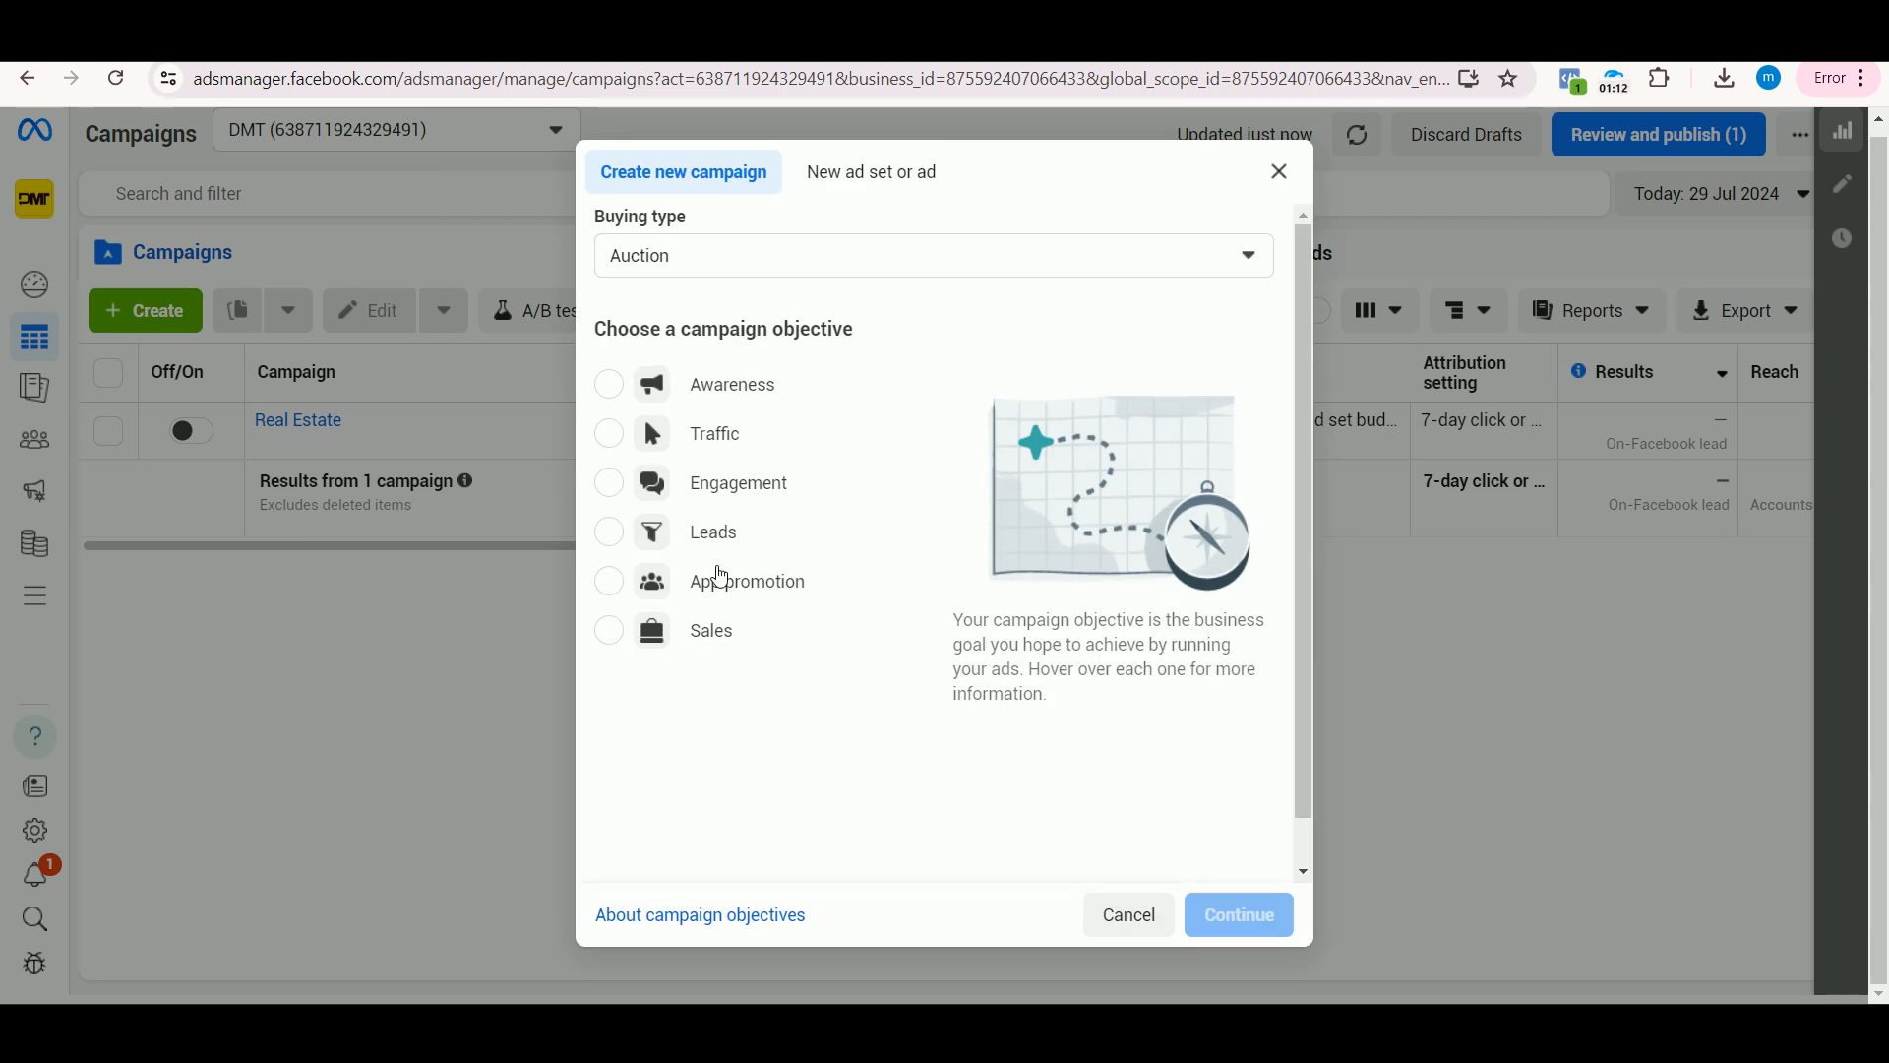
{"action": "left_click", "coordinate": [736, 542]}
{"action": "left_click", "coordinate": [1266, 929]}
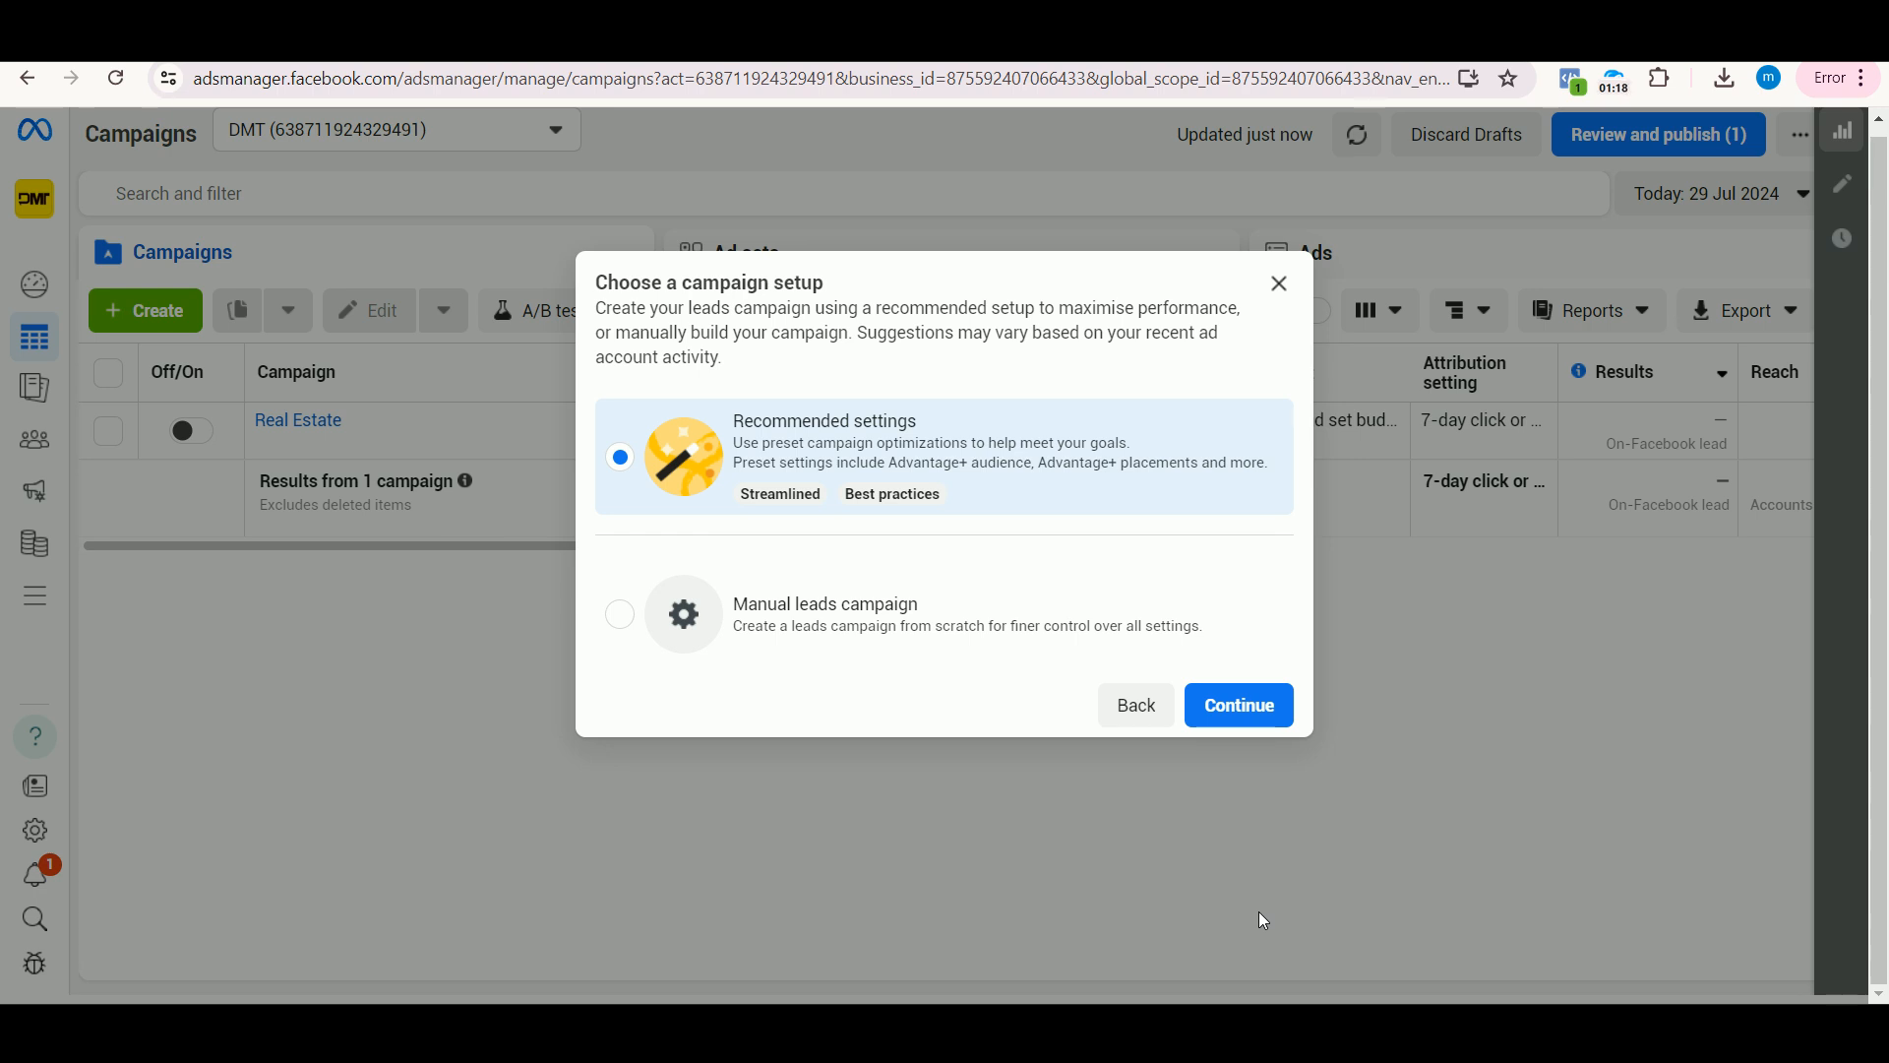
{"action": "left_click", "coordinate": [768, 615]}
{"action": "left_click", "coordinate": [1202, 708]}
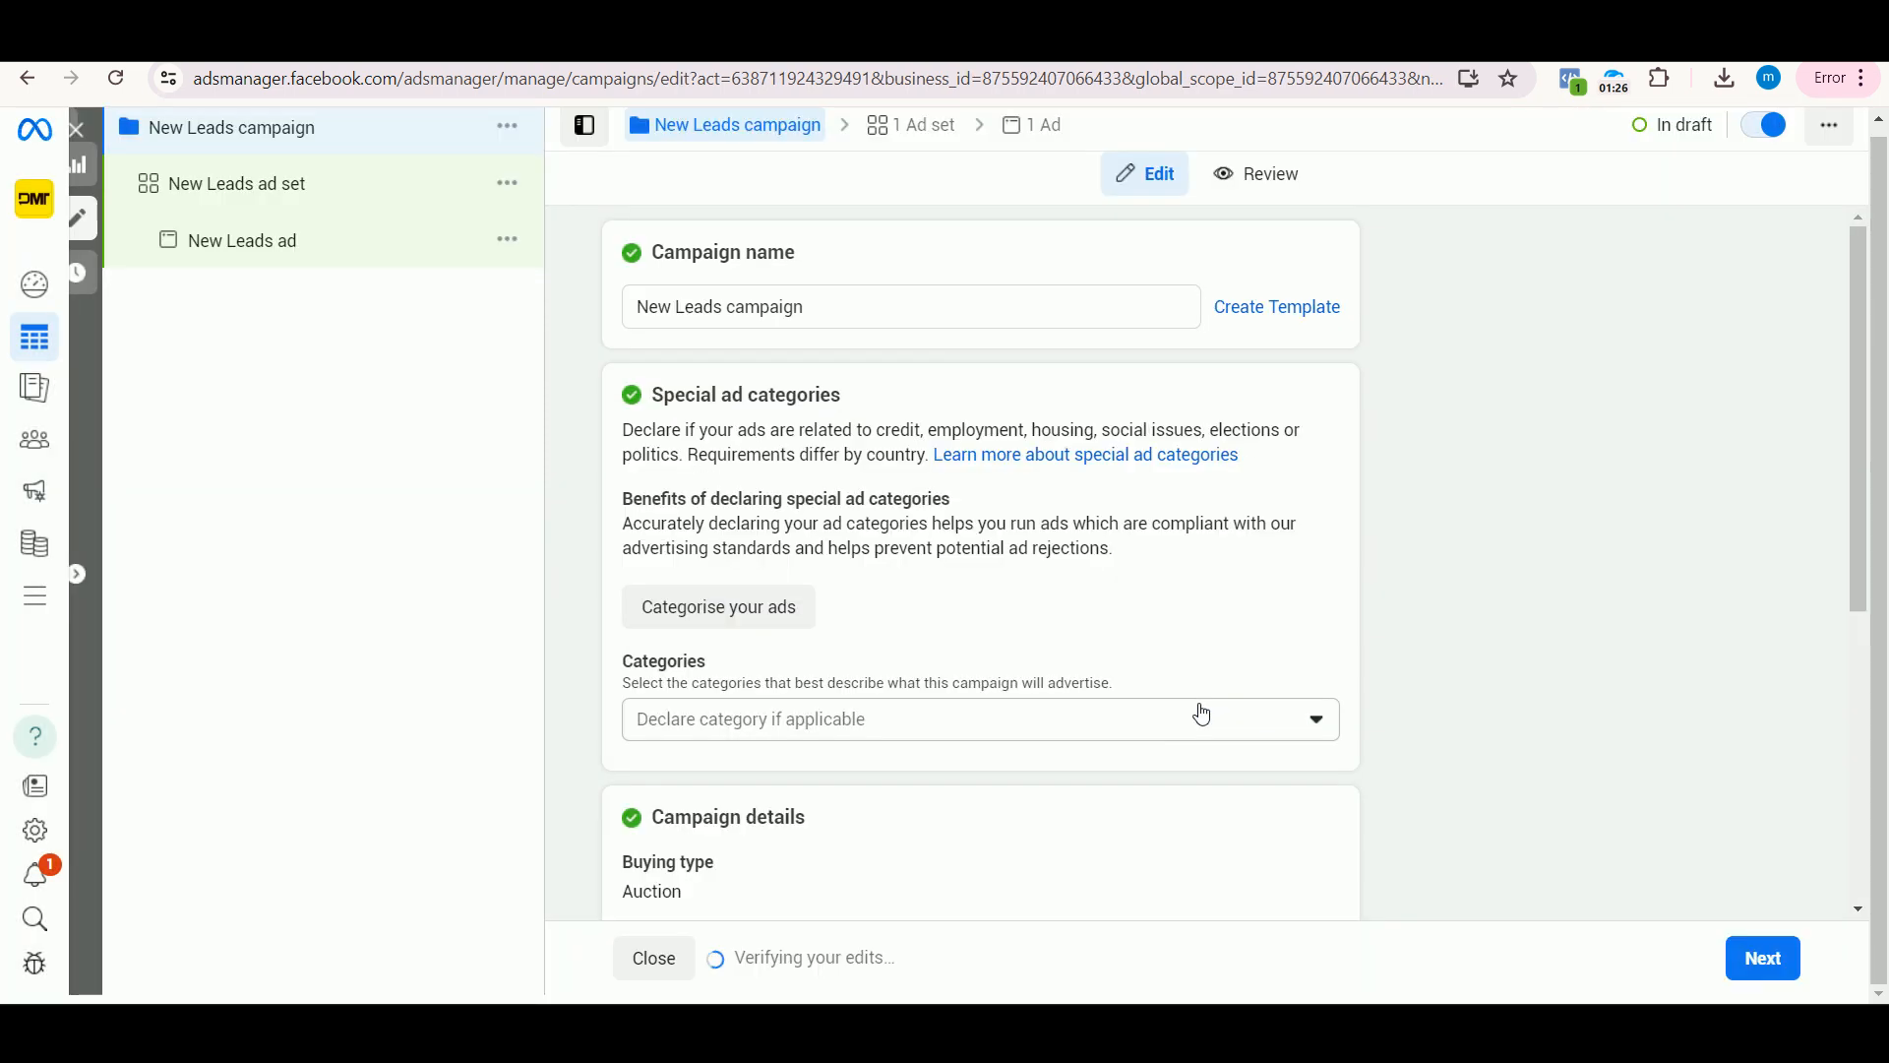
Step: Switch the New Leads ad set from Advantage+ placements to manual placements
{"action": "left_click", "coordinate": [275, 210]}
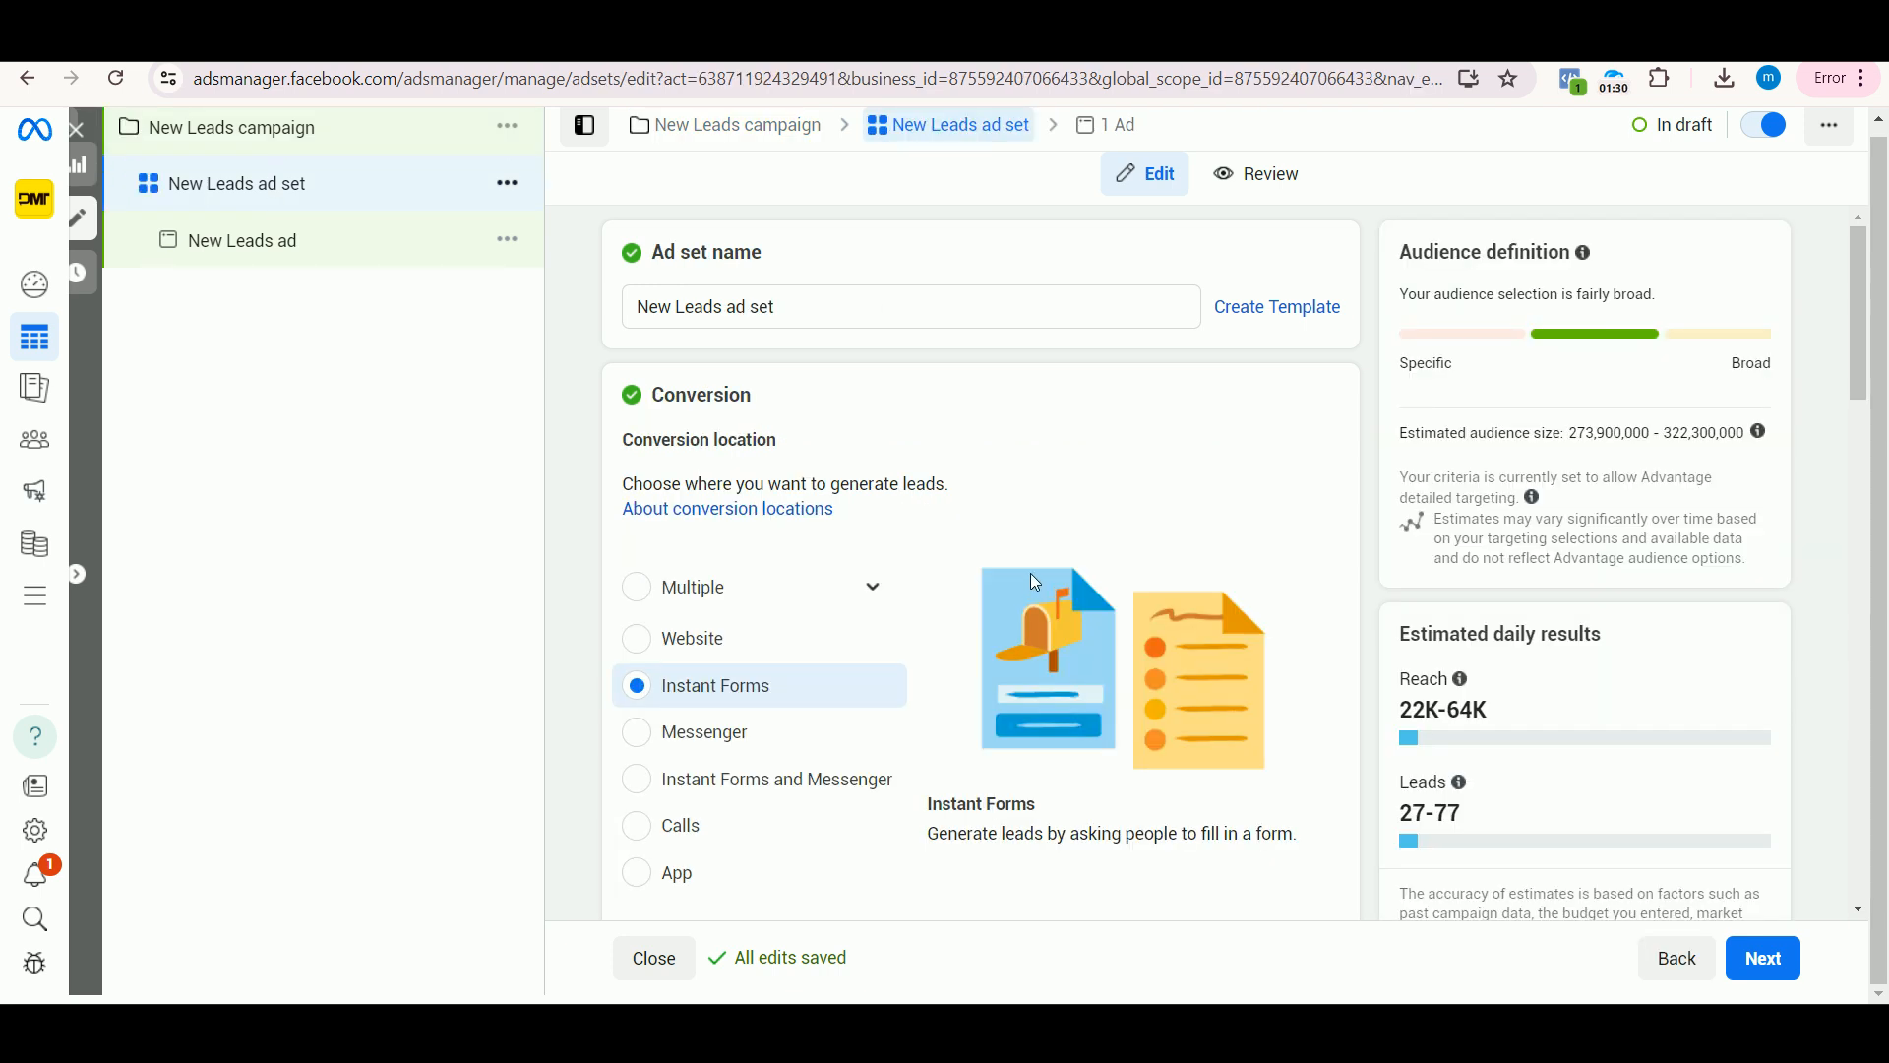
{"action": "scroll", "coordinate": [888, 579], "scroll_direction": "down", "scroll_amount": 4}
{"action": "scroll", "coordinate": [819, 639], "scroll_direction": "down", "scroll_amount": 5}
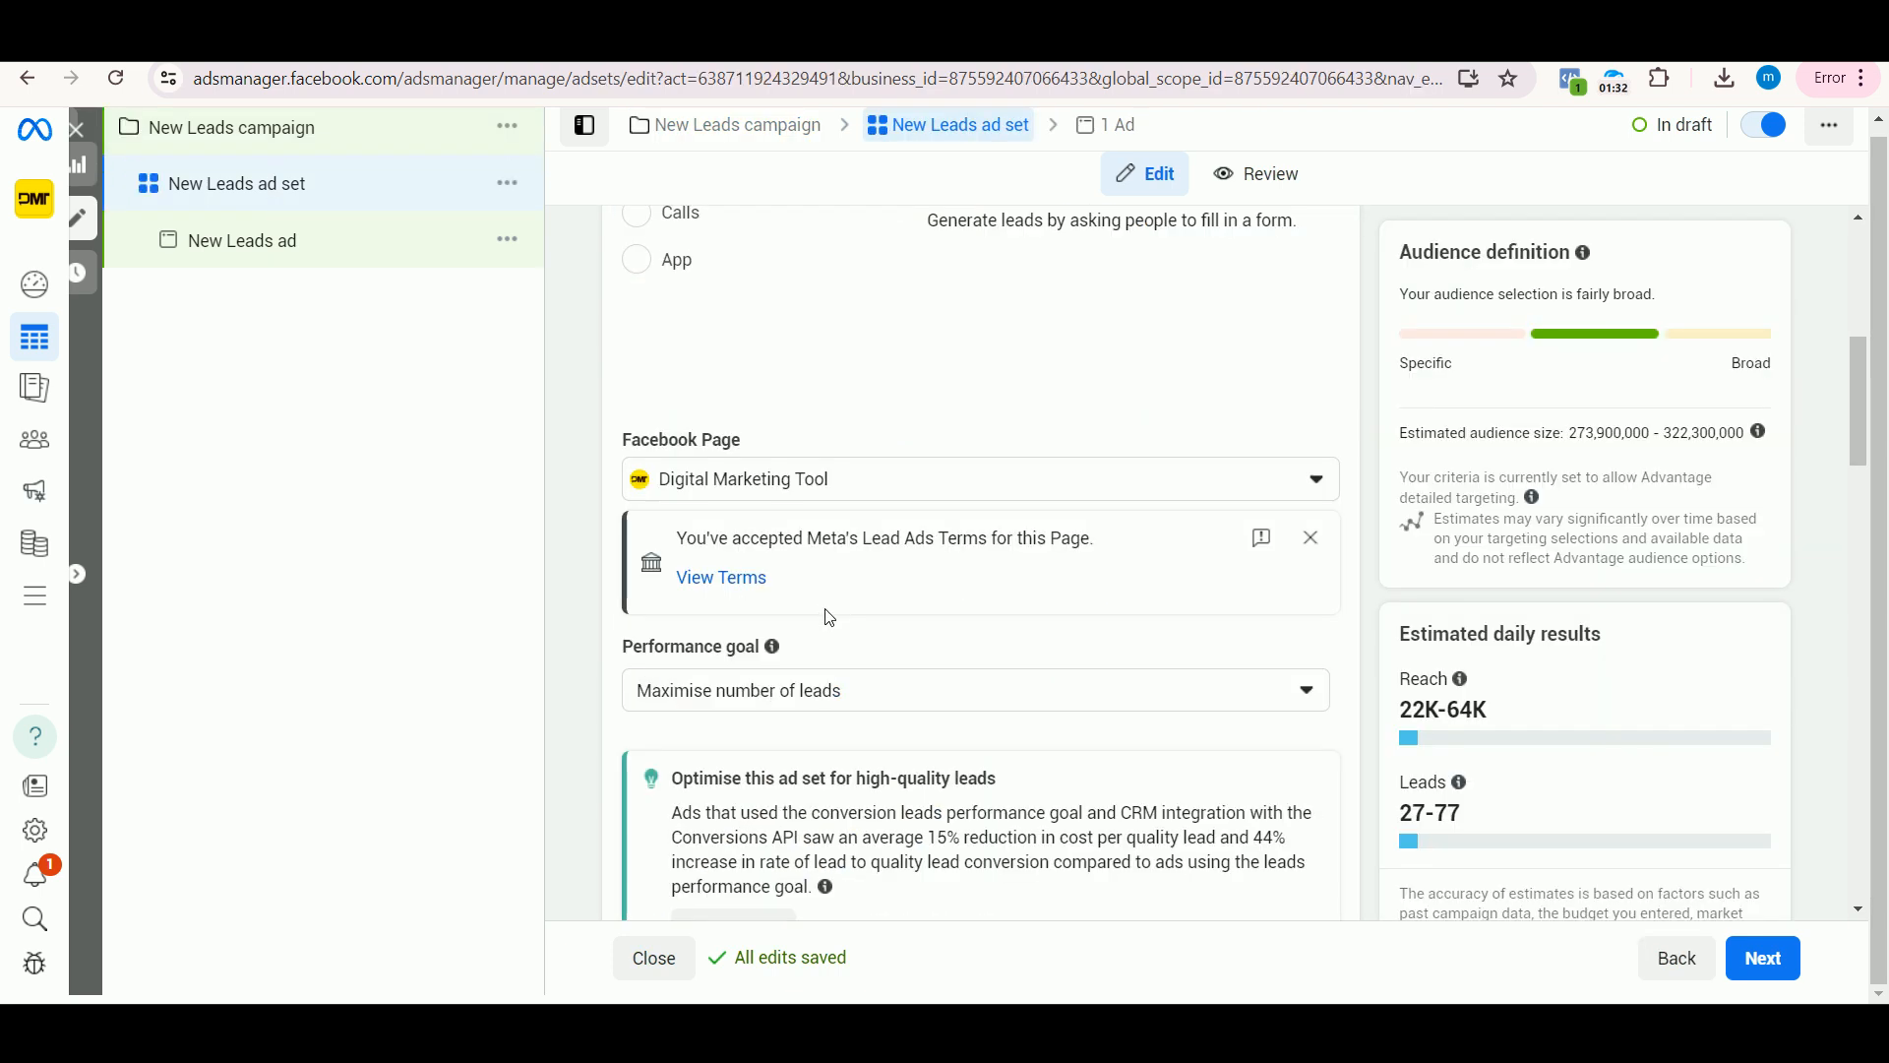
{"action": "scroll", "coordinate": [816, 666], "scroll_direction": "down", "scroll_amount": 12}
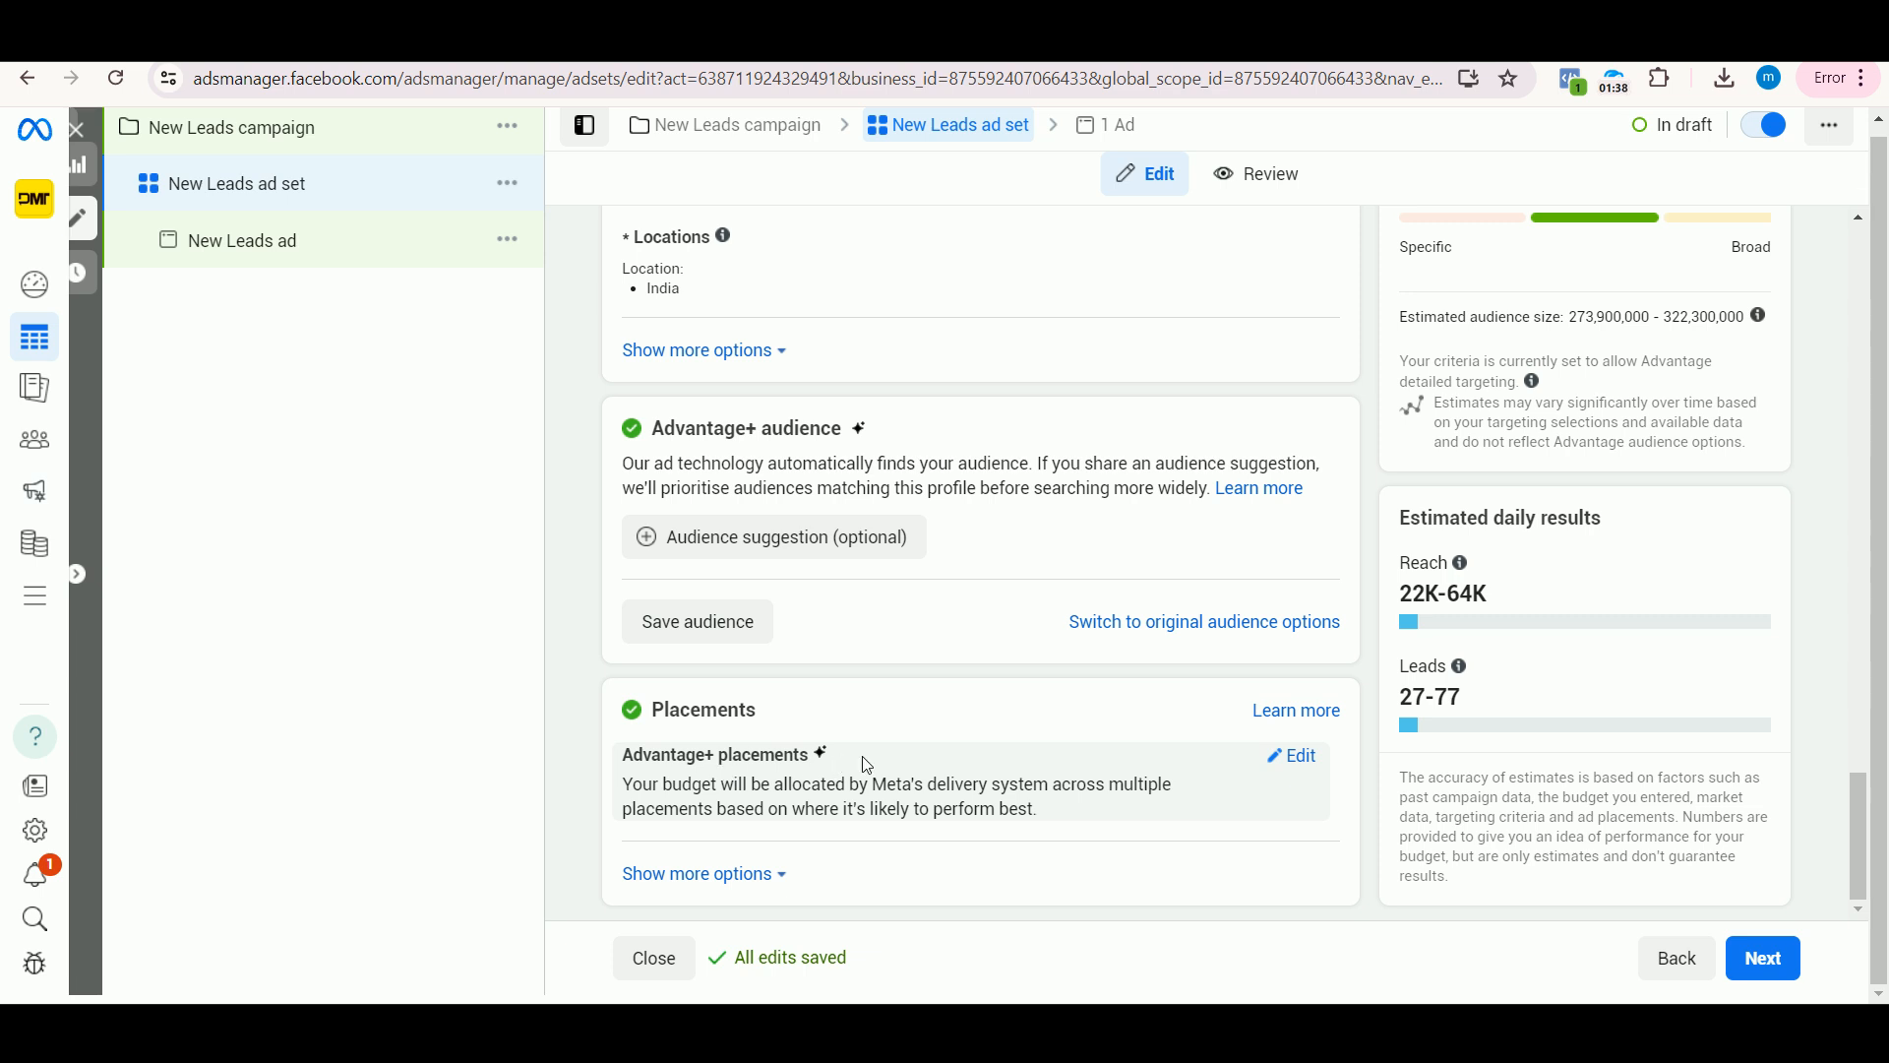
{"action": "left_click", "coordinate": [1285, 755]}
{"action": "scroll", "coordinate": [984, 758], "scroll_direction": "down", "scroll_amount": 1}
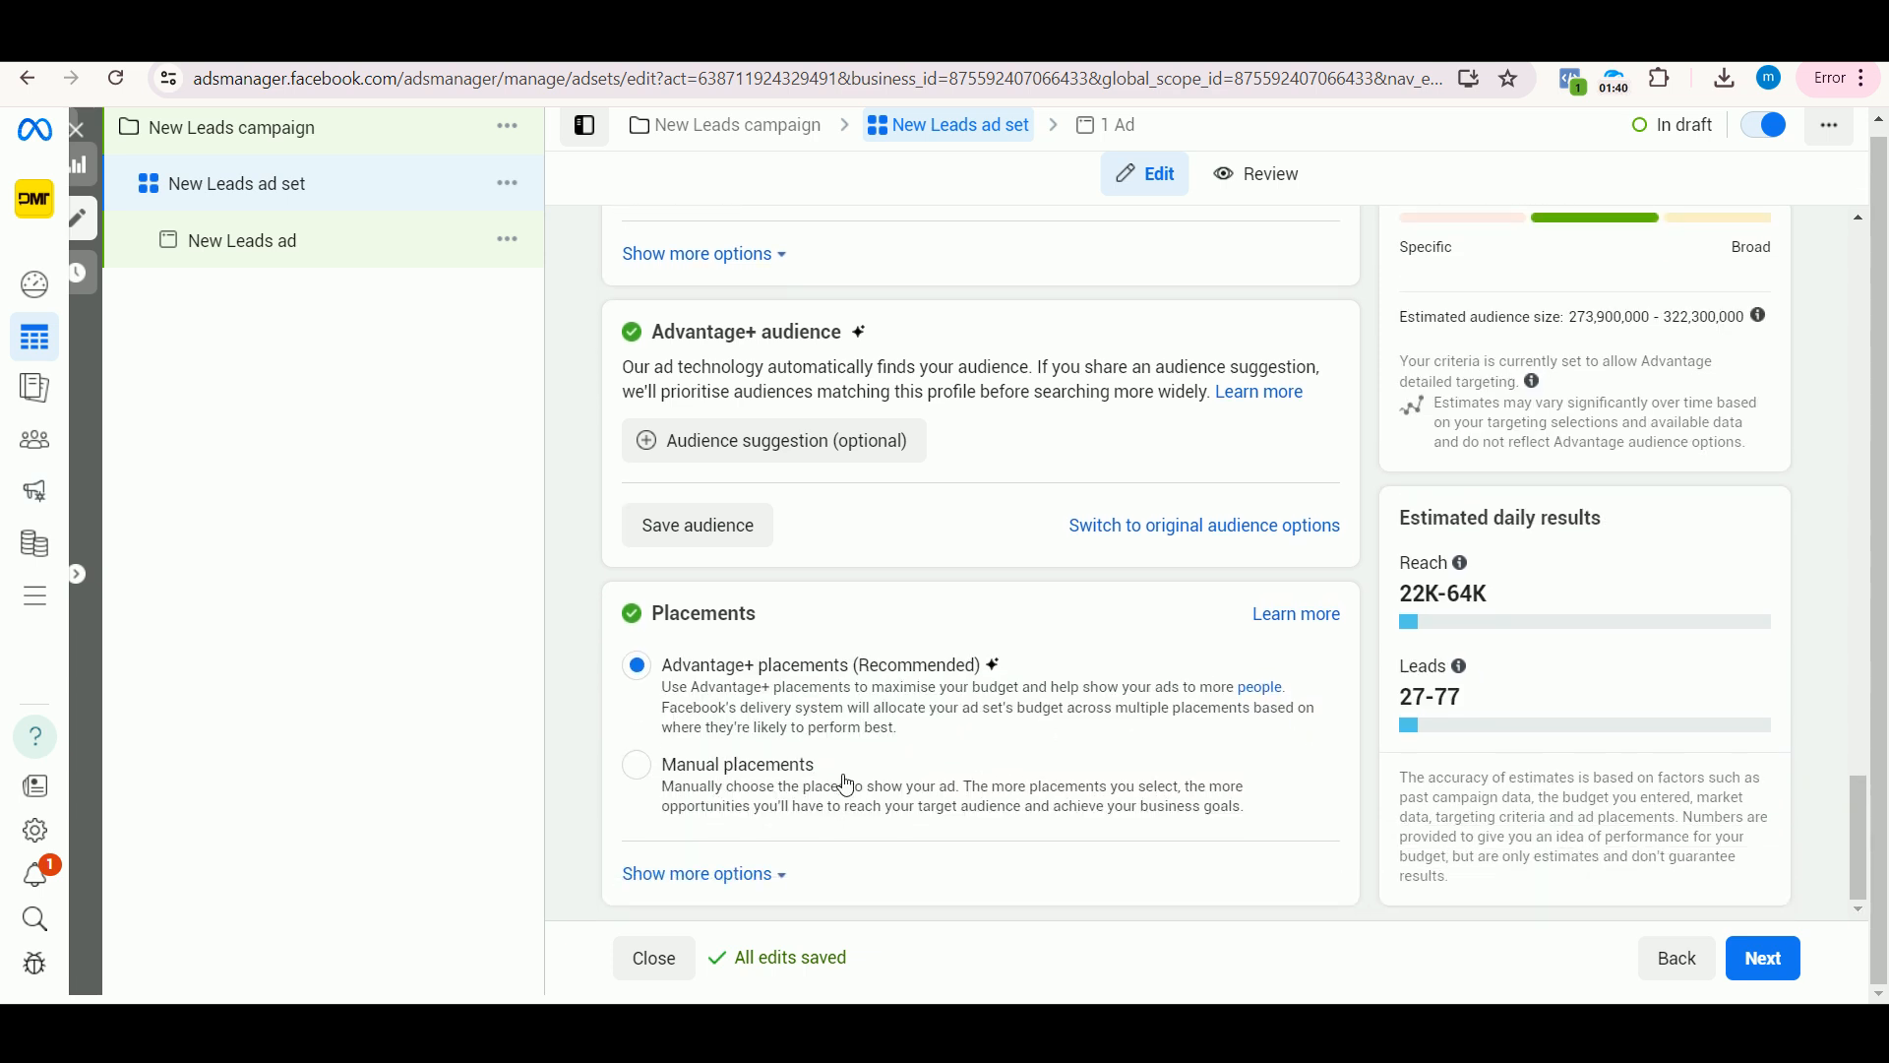
{"action": "left_click", "coordinate": [637, 766]}
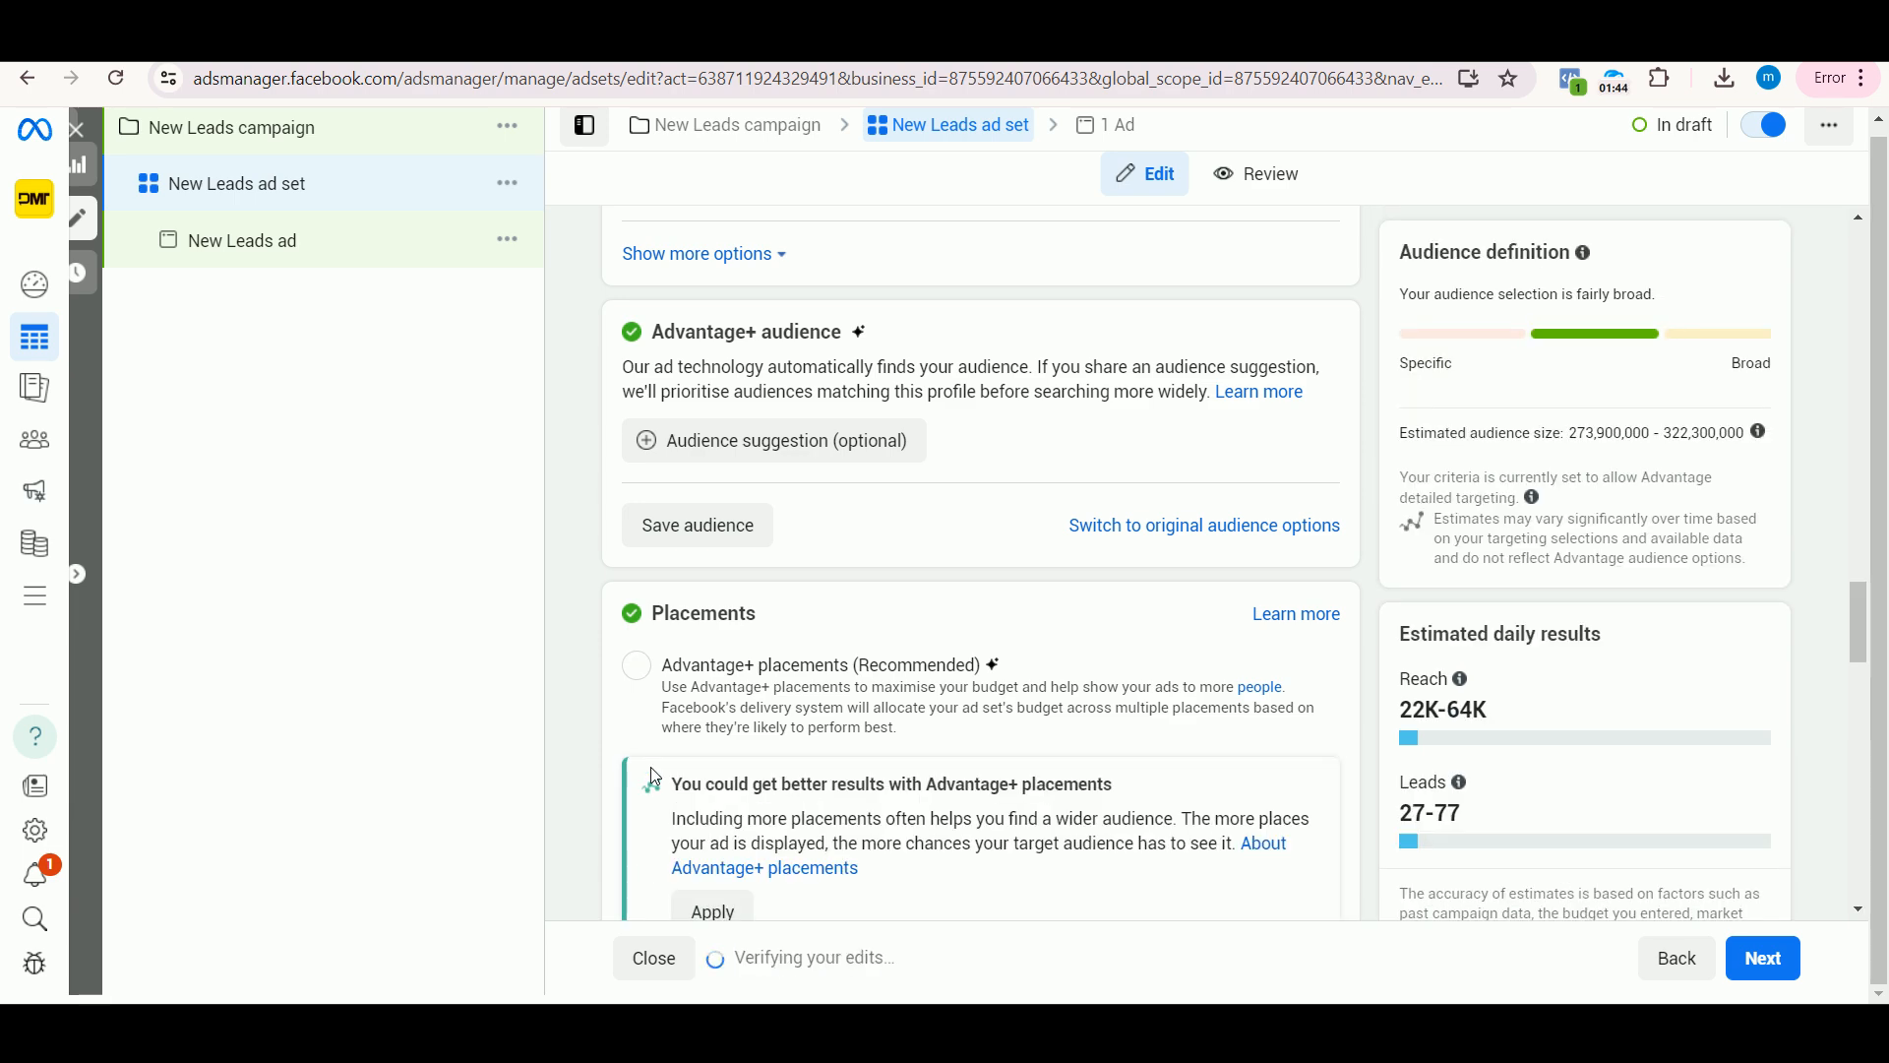
Step: Review the manual placement options and exclude the Audience Network platform
{"action": "scroll", "coordinate": [738, 777], "scroll_direction": "down", "scroll_amount": 6}
{"action": "mouse_move", "coordinate": [797, 683]}
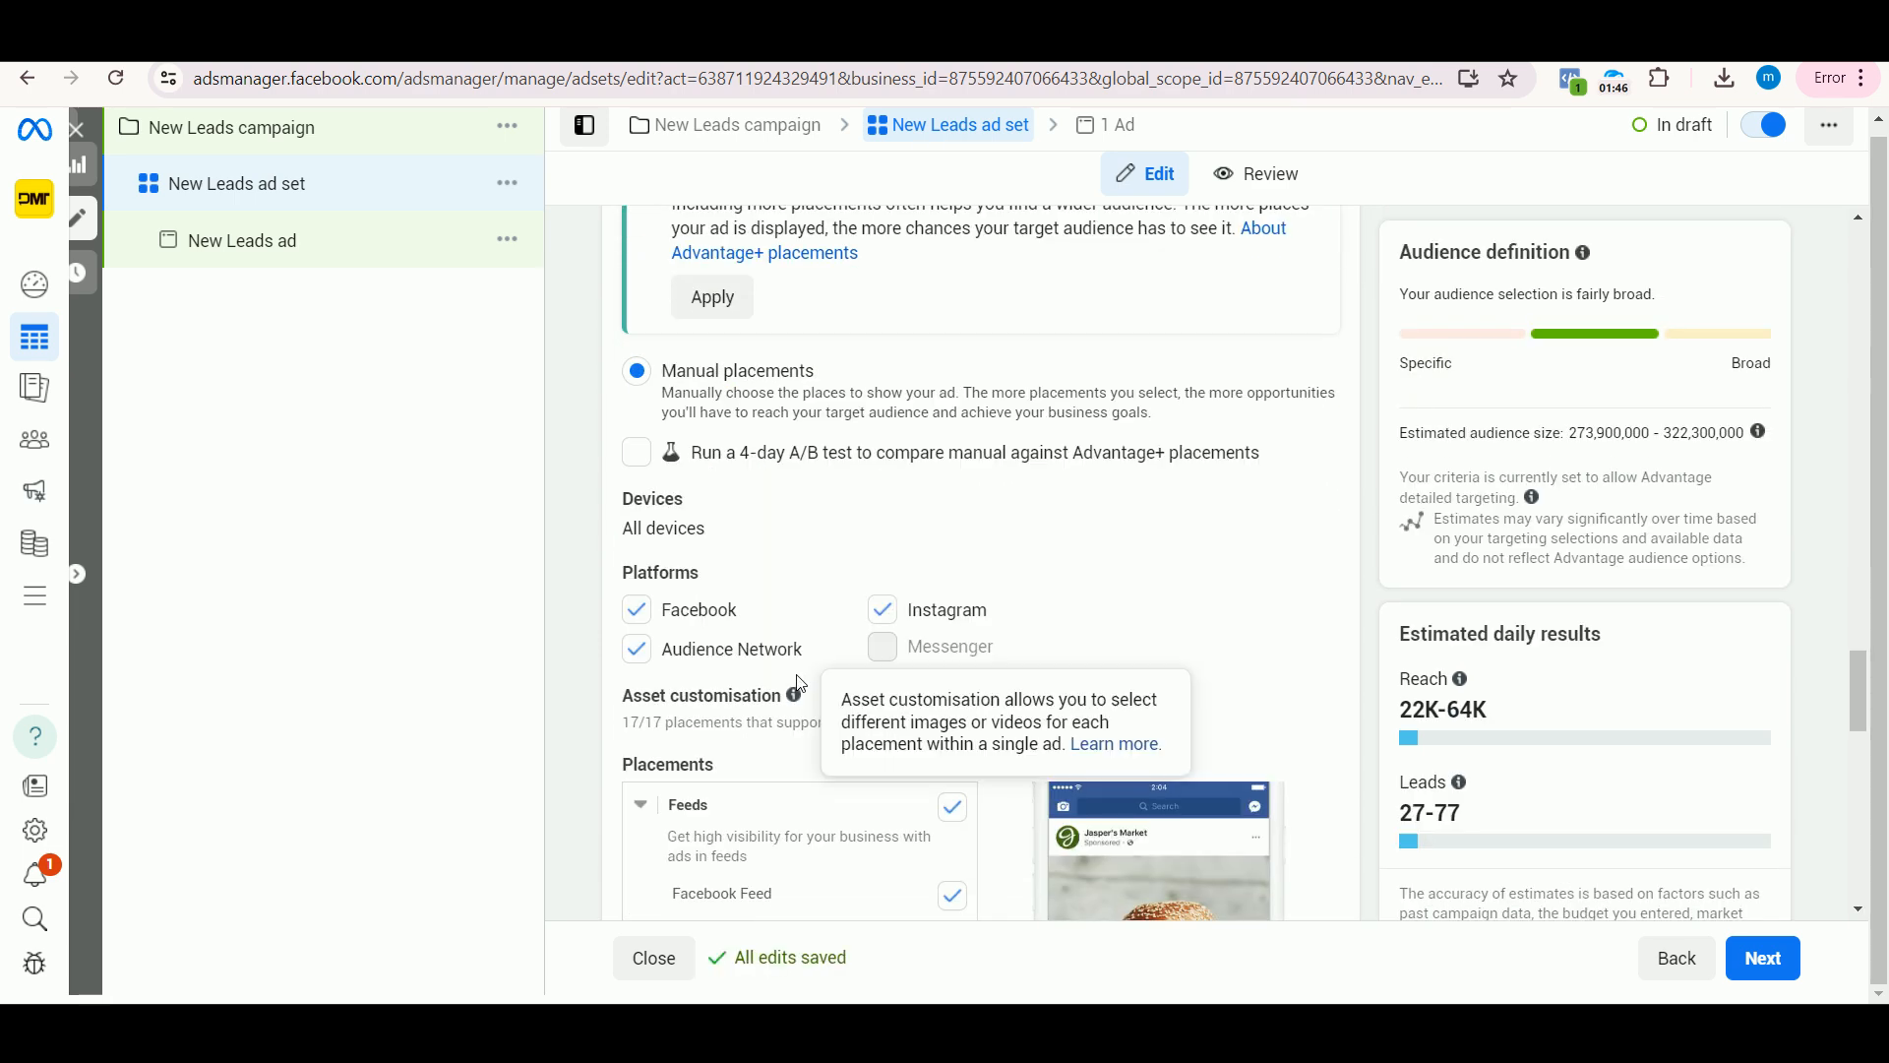
{"action": "scroll", "coordinate": [799, 683], "scroll_direction": "down", "scroll_amount": 12}
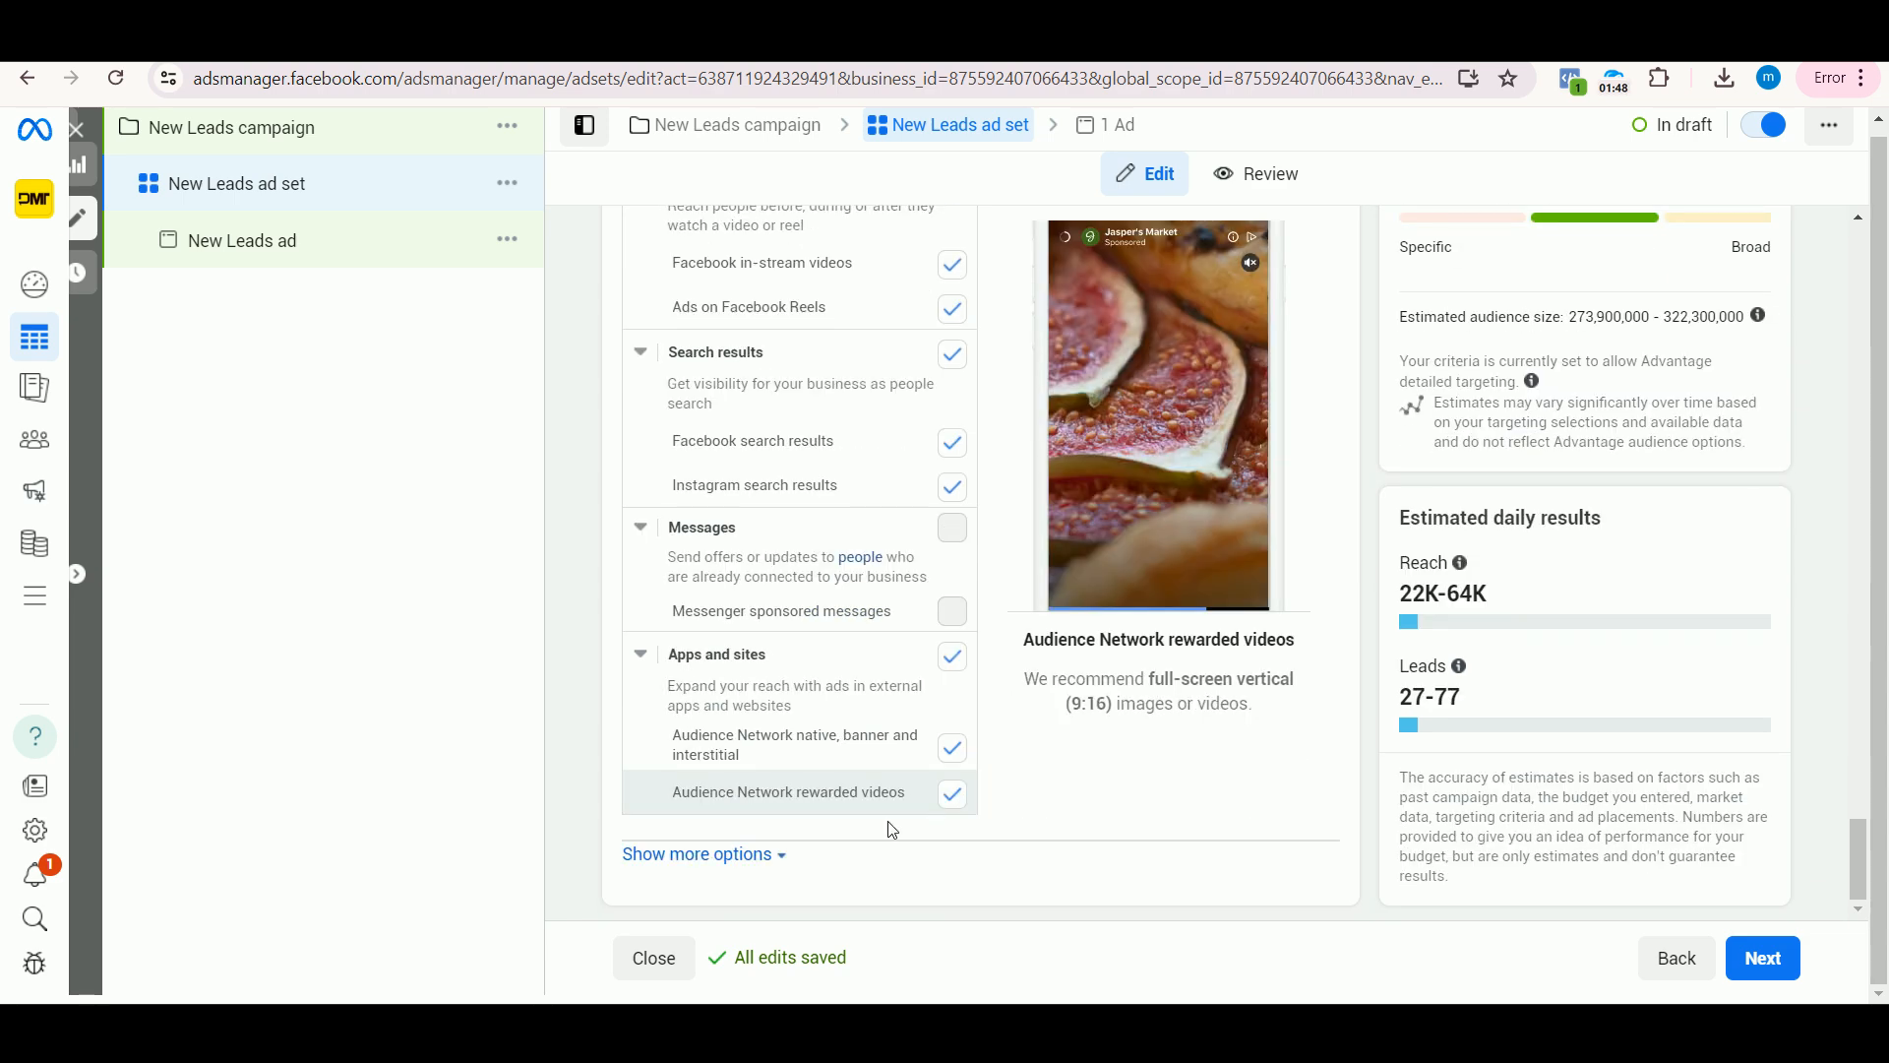
{"action": "scroll", "coordinate": [856, 552], "scroll_direction": "up", "scroll_amount": 12}
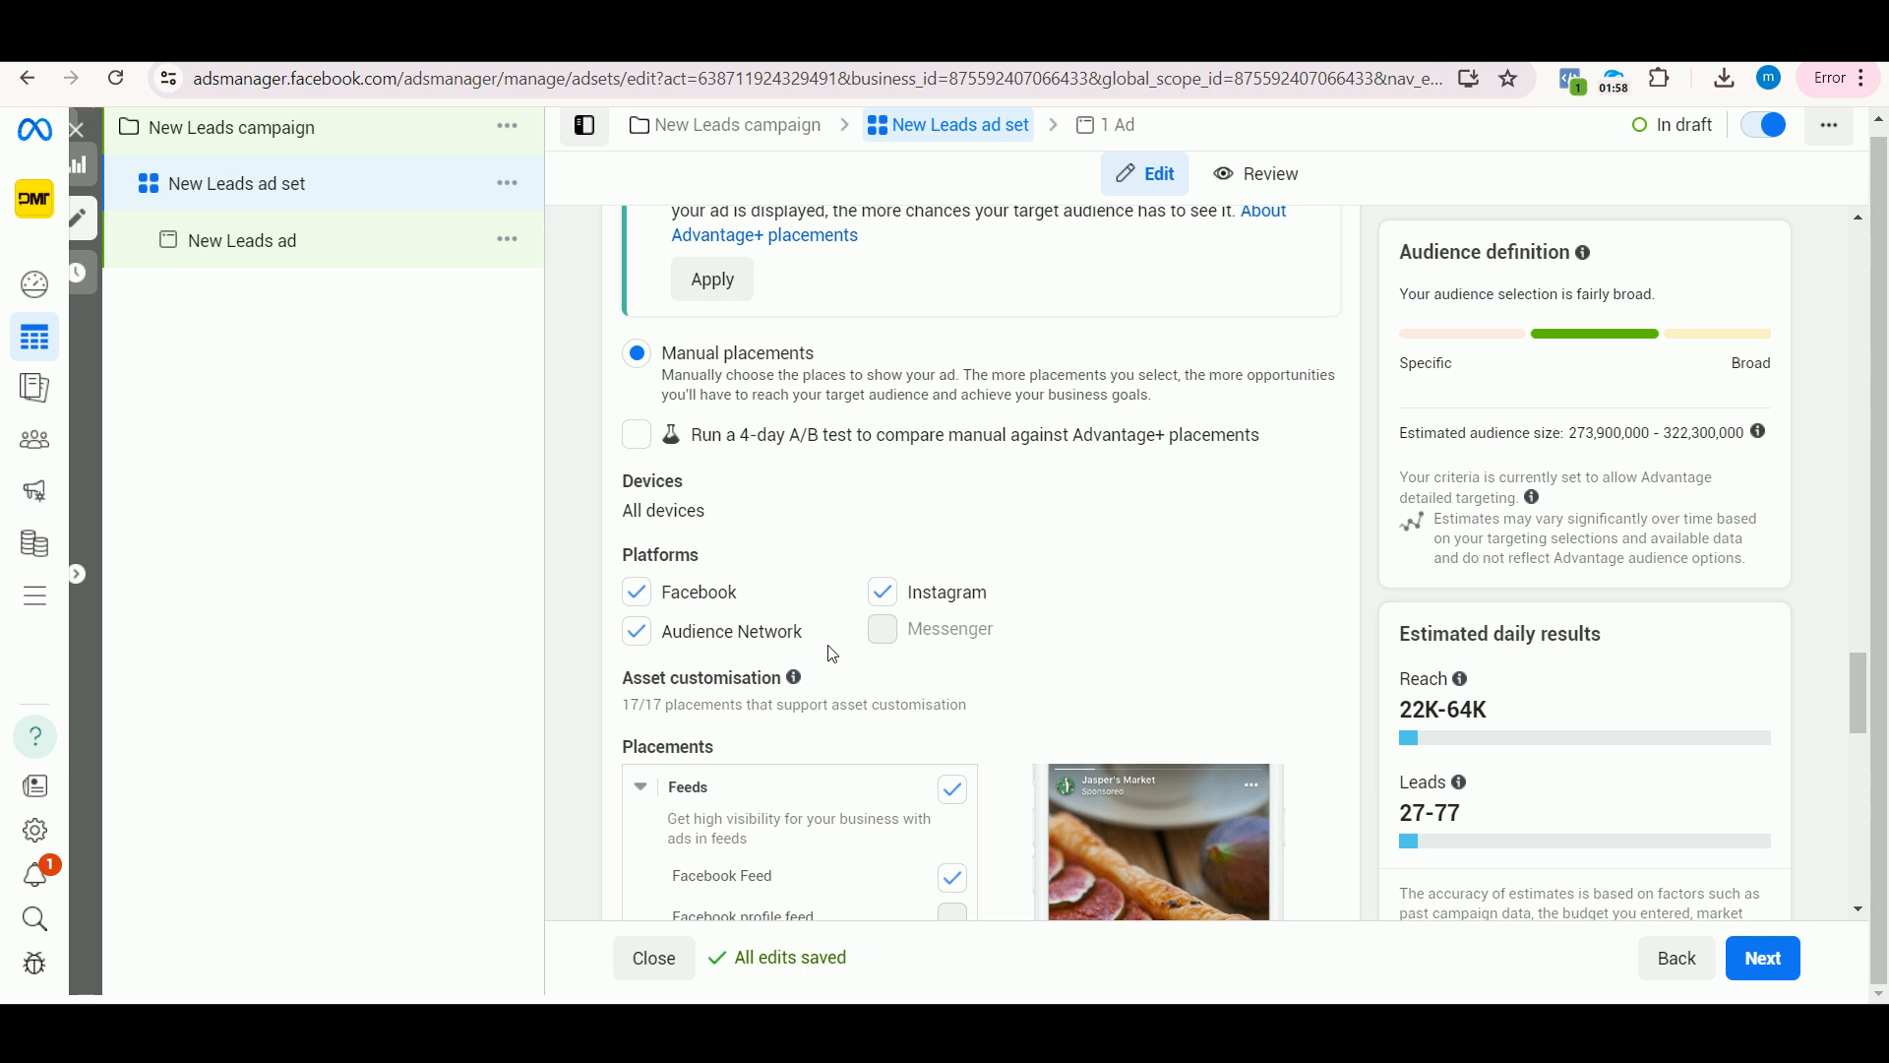
{"action": "left_click", "coordinate": [638, 633]}
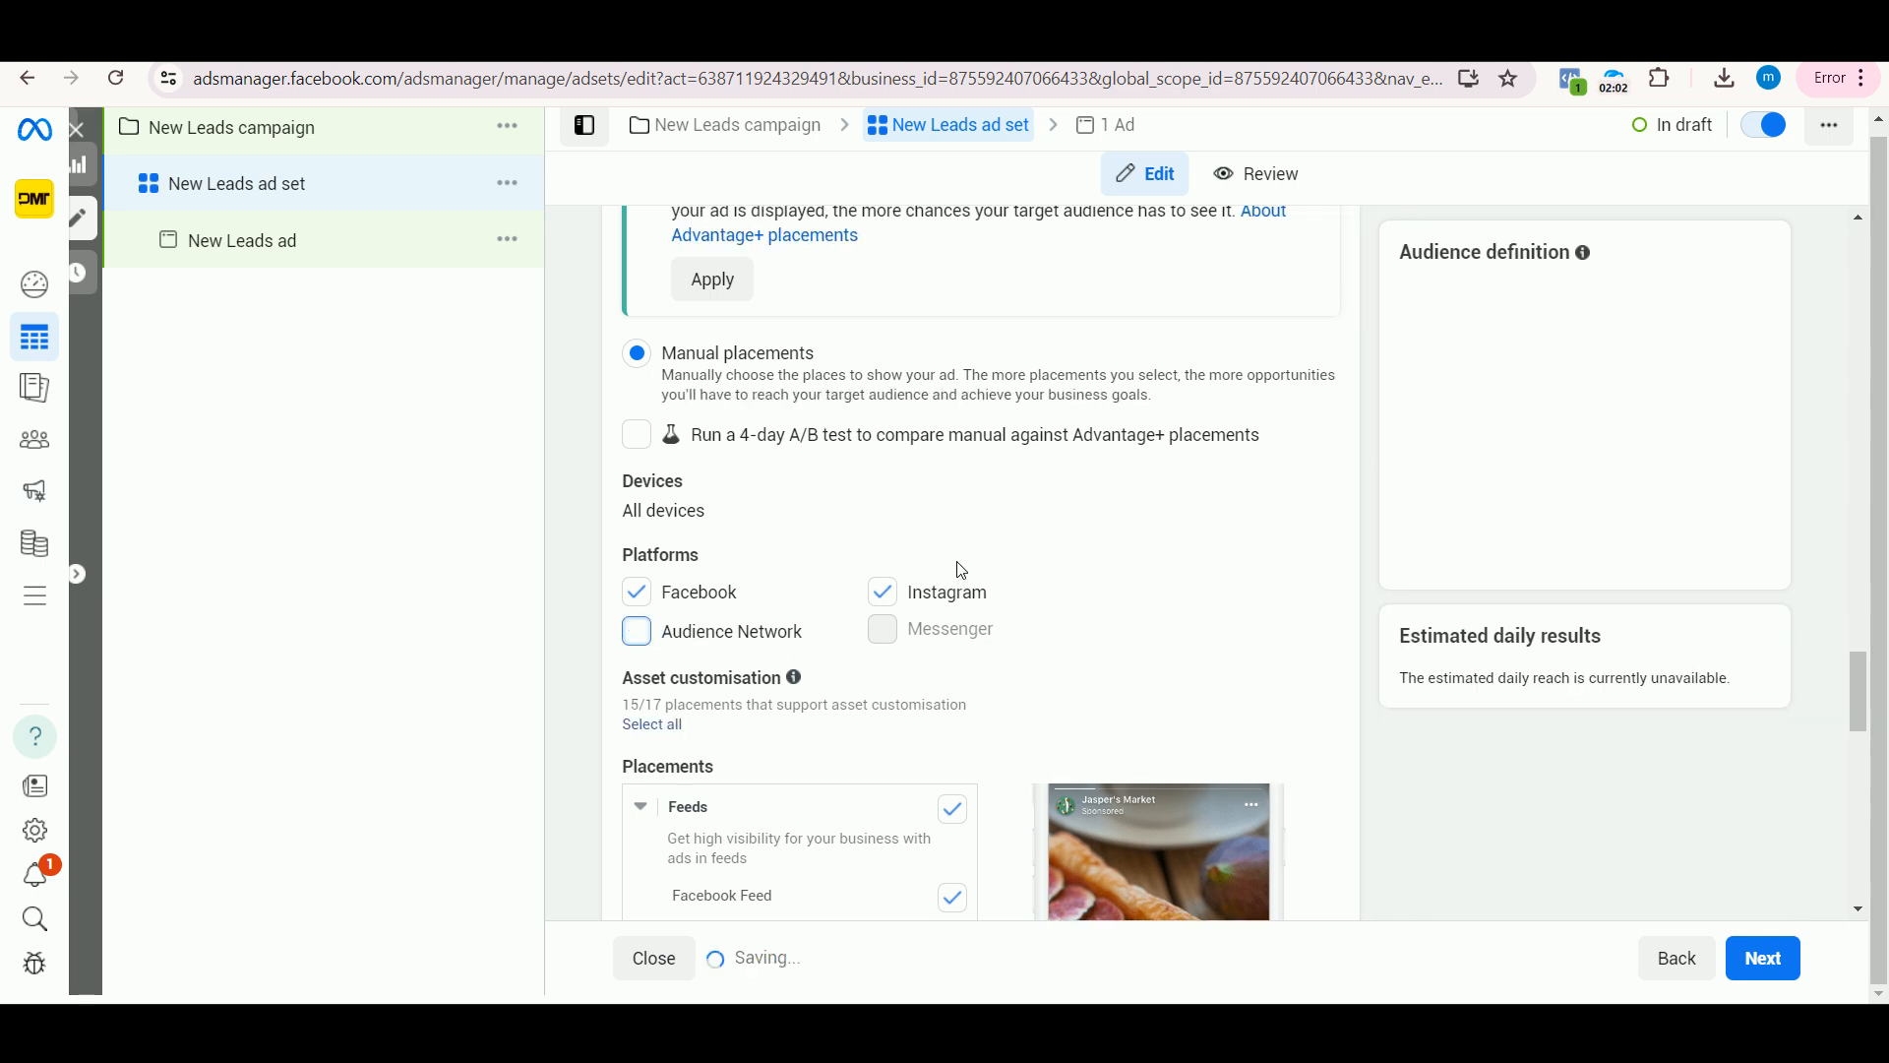
Step: Expand the additional placement options and open the specific mobile devices and operating systems setting for editing
{"action": "scroll", "coordinate": [1090, 544], "scroll_direction": "down", "scroll_amount": 6}
{"action": "scroll", "coordinate": [1081, 657], "scroll_direction": "down", "scroll_amount": 5}
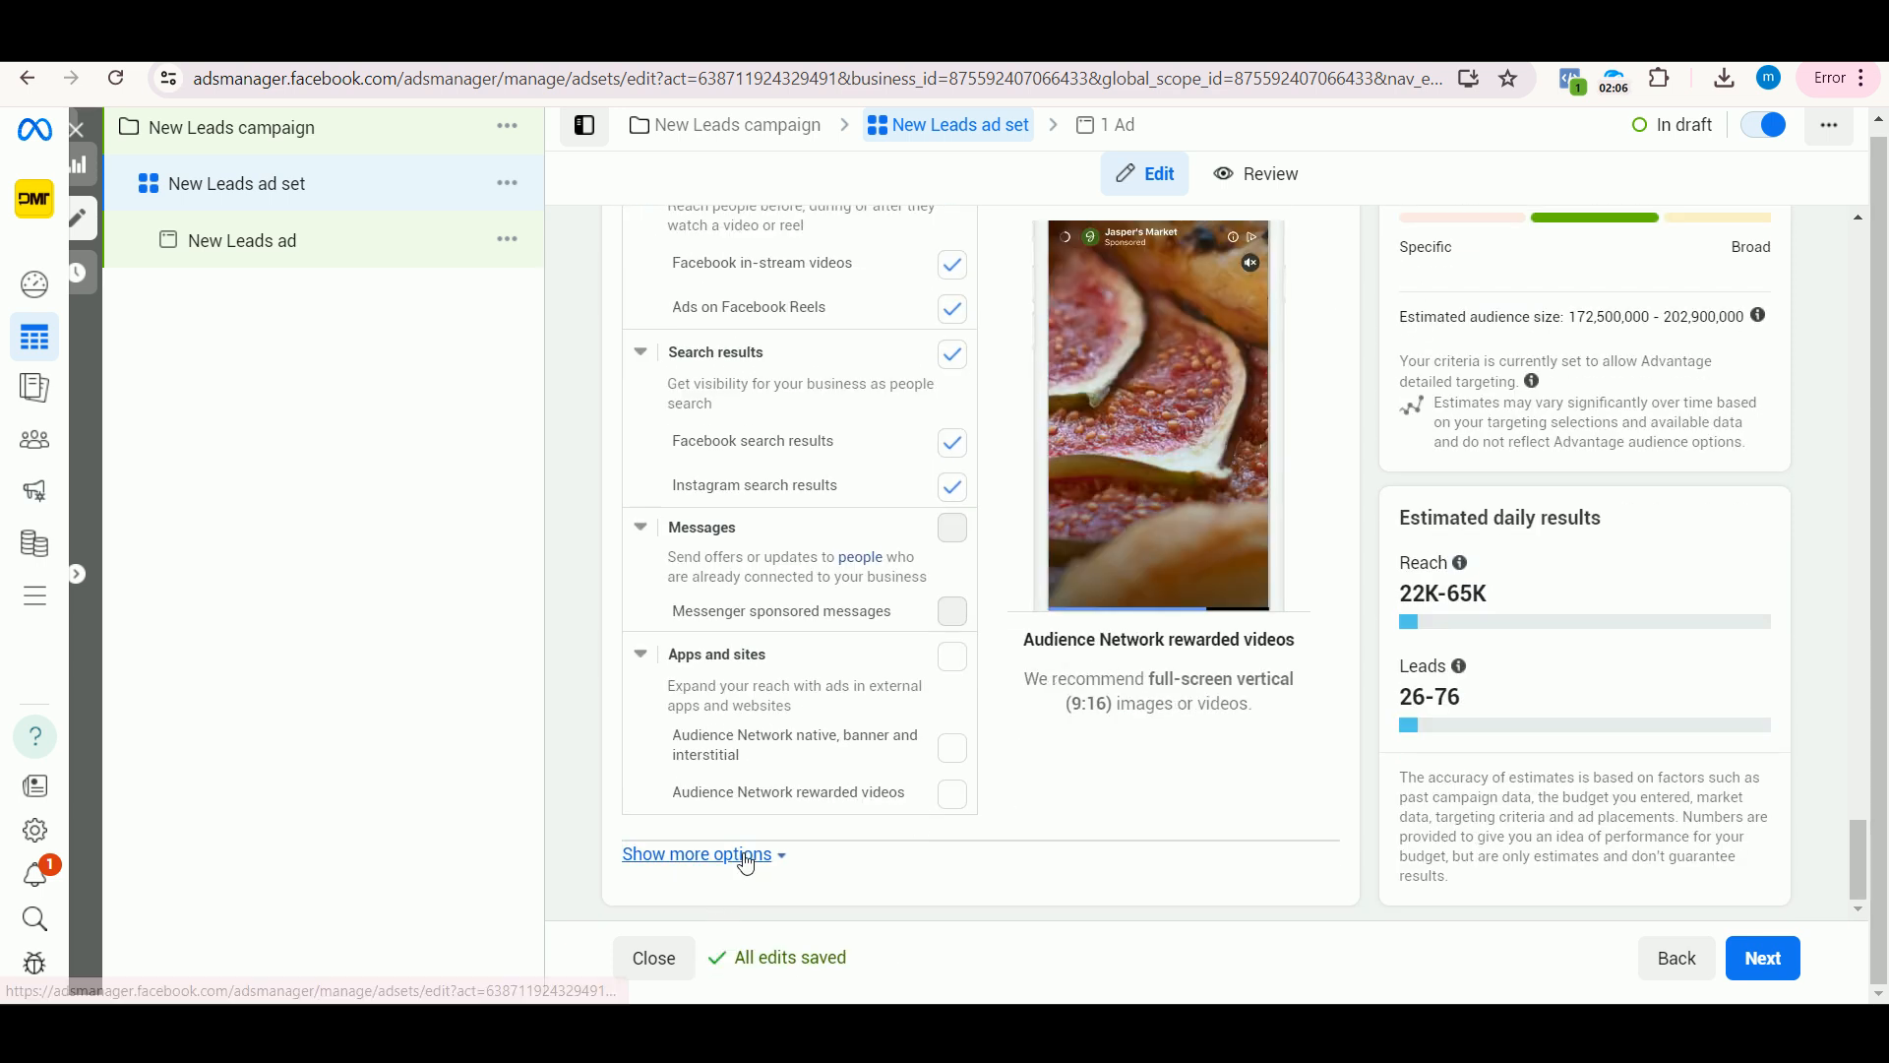
{"action": "left_click", "coordinate": [744, 855]}
{"action": "scroll", "coordinate": [918, 748], "scroll_direction": "down", "scroll_amount": 2}
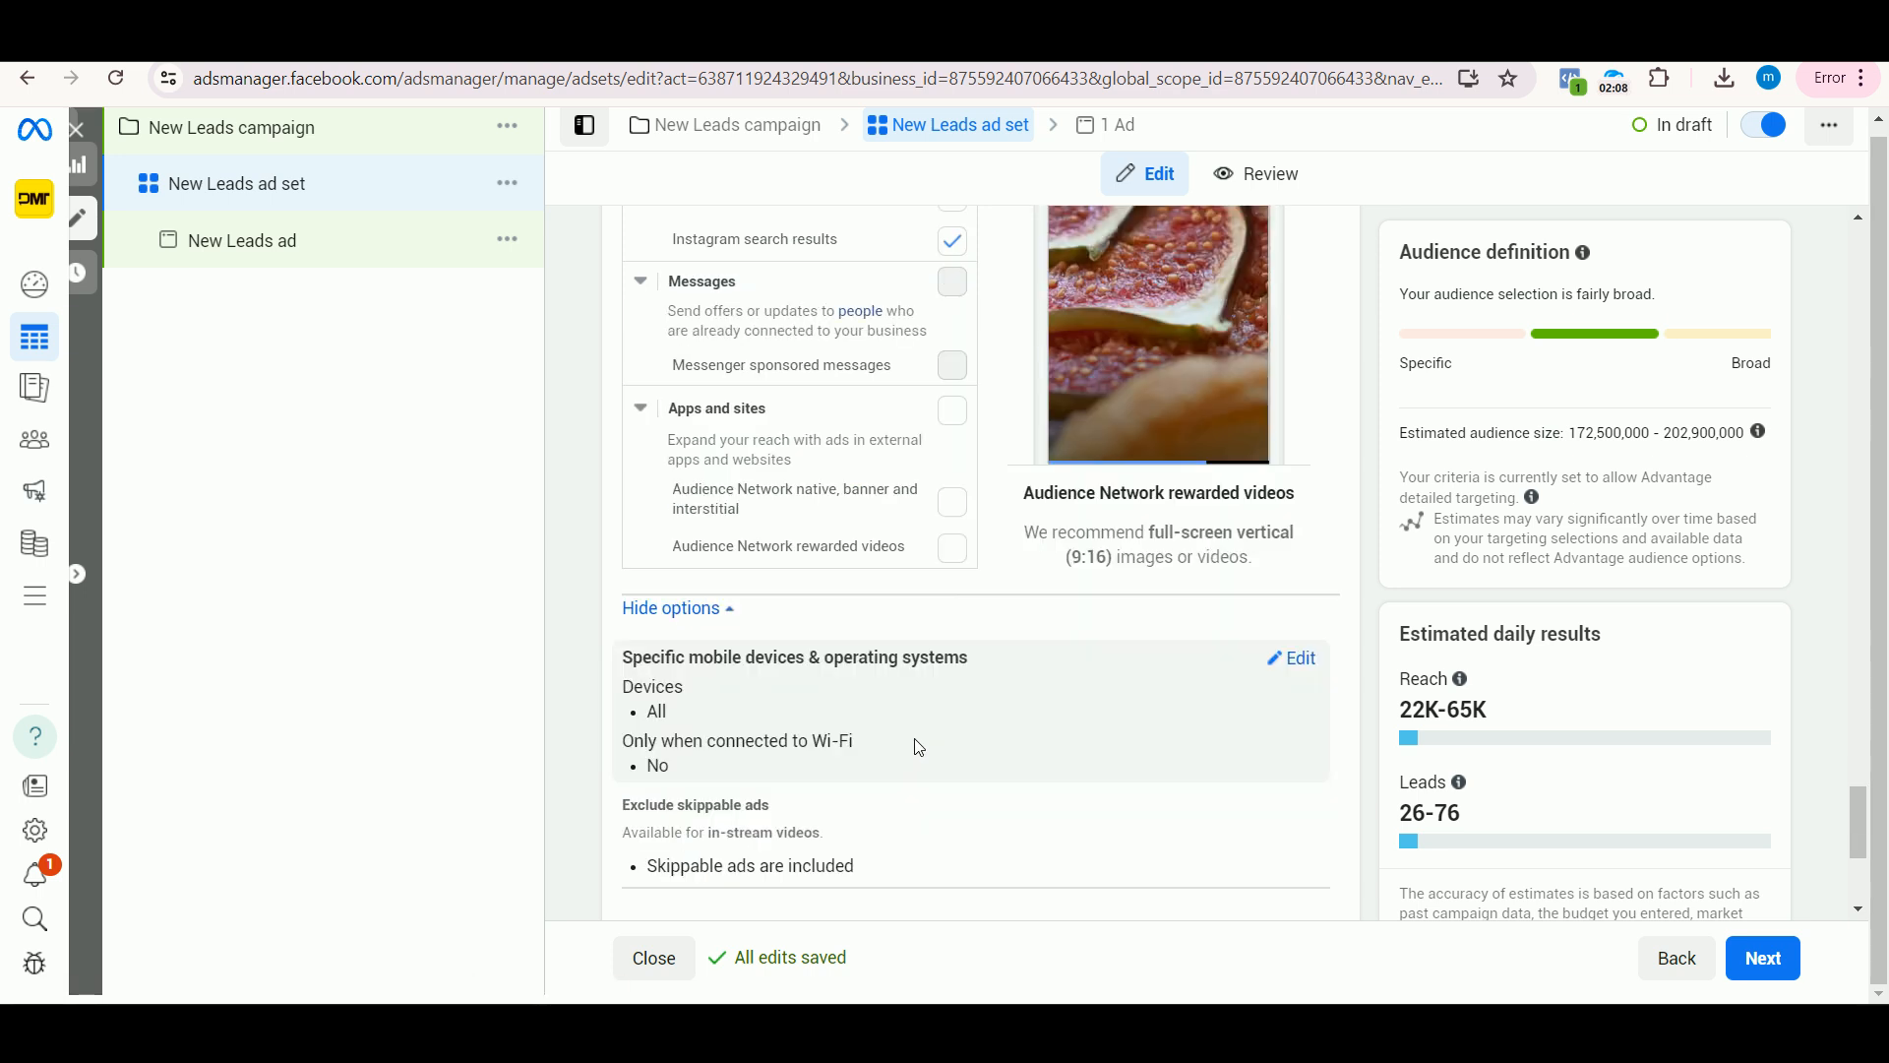
{"action": "scroll", "coordinate": [918, 747], "scroll_direction": "down", "scroll_amount": 1}
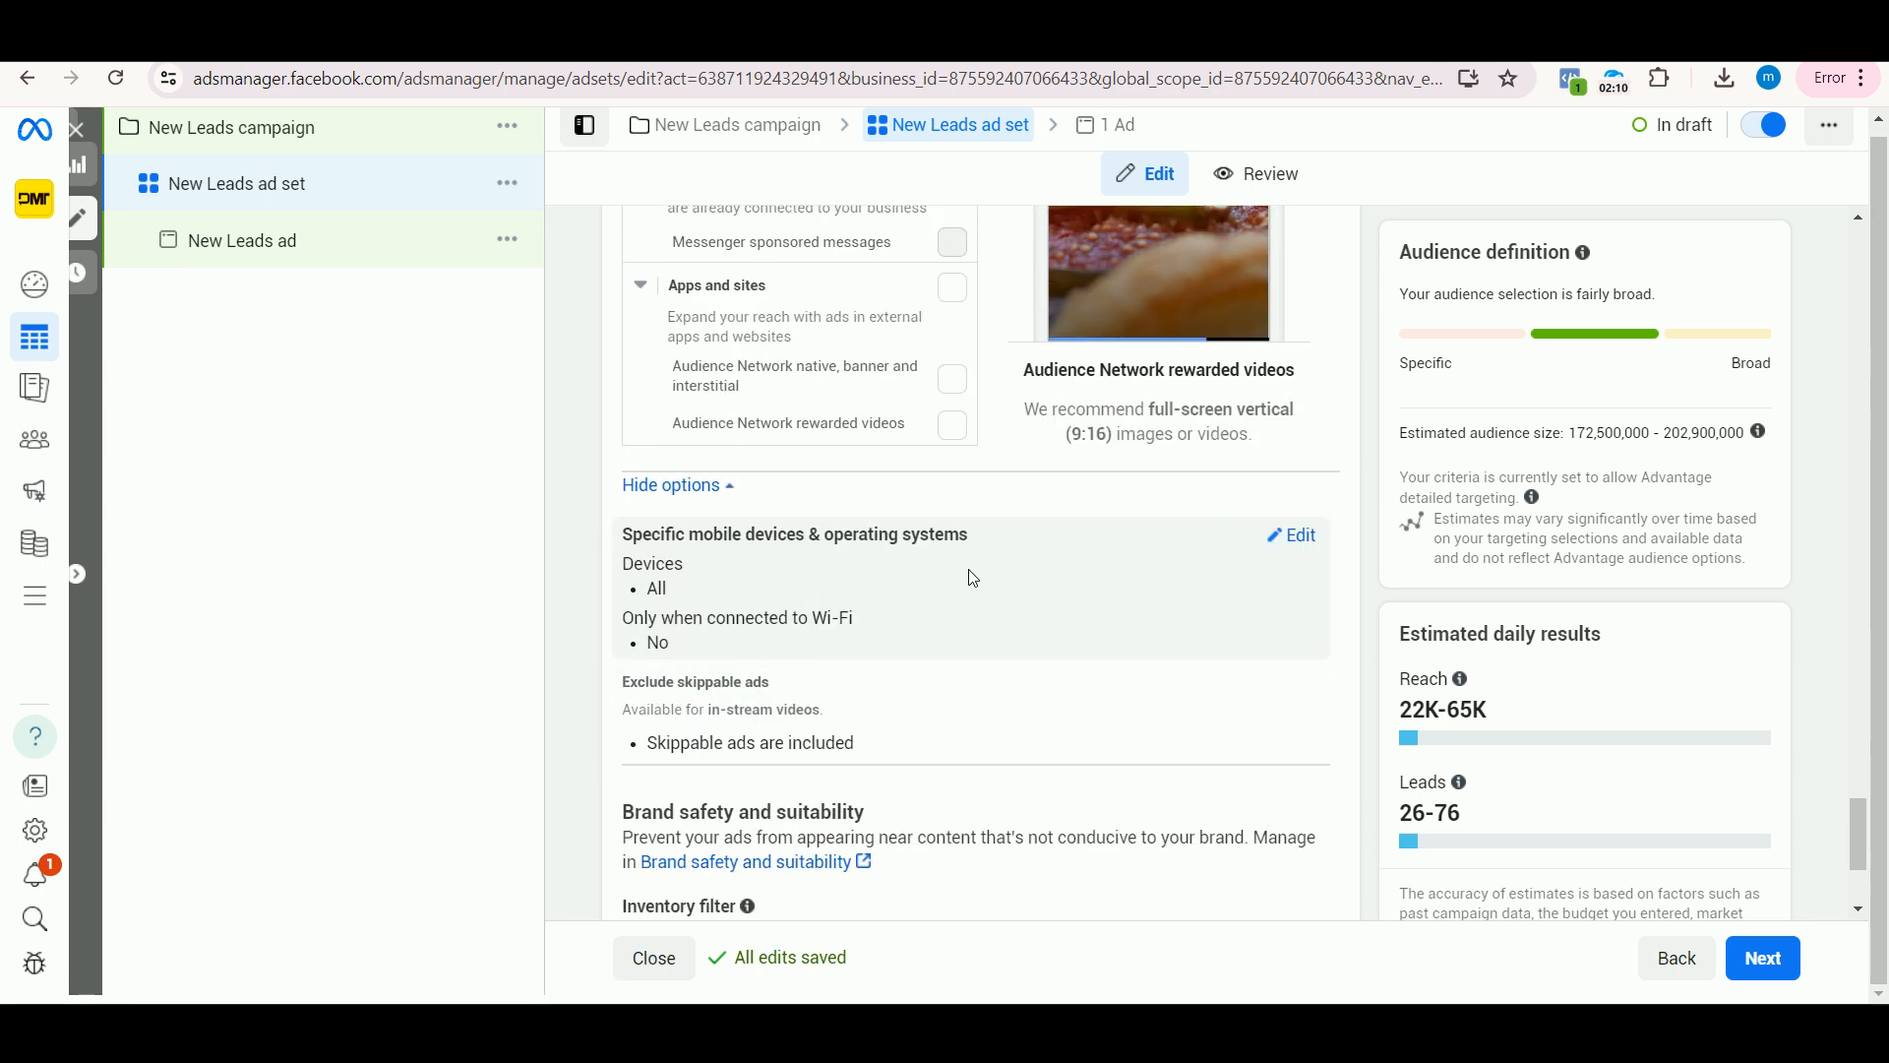
{"action": "left_click", "coordinate": [1289, 536]}
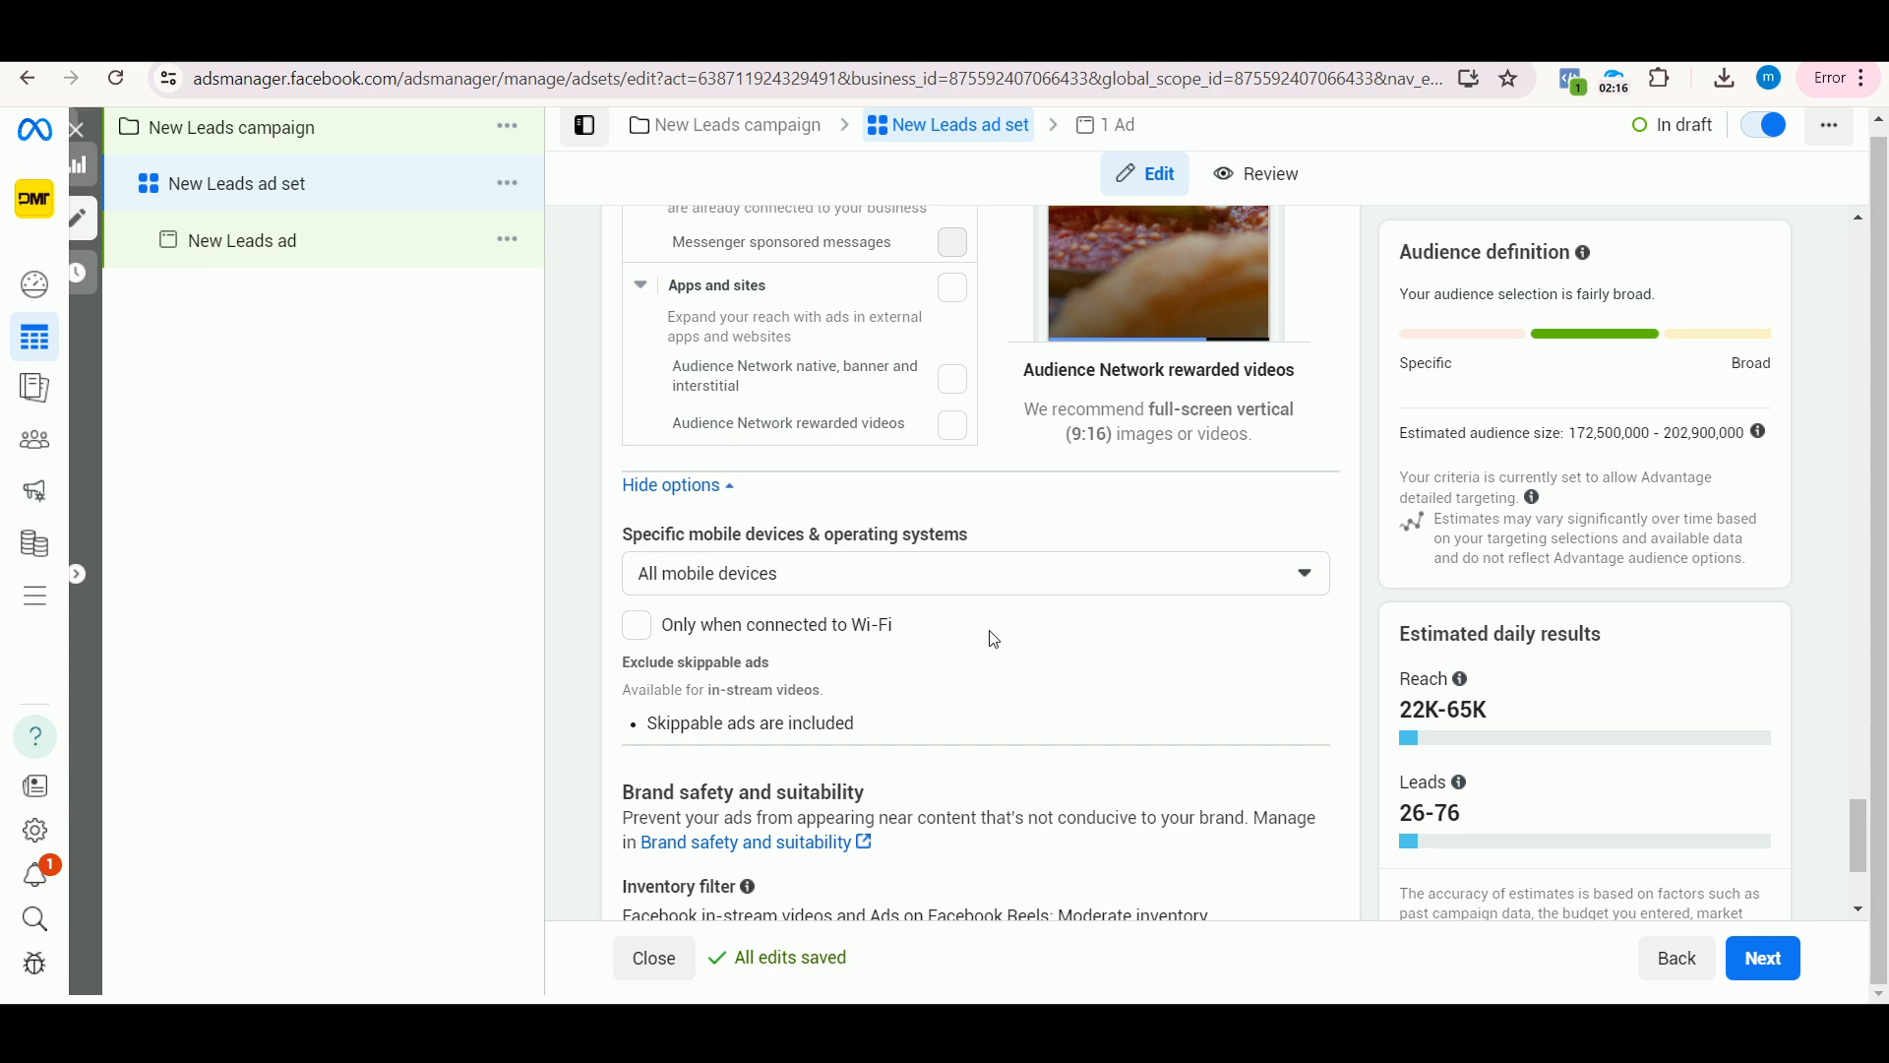
Step: Limit targeting to Android devices only and remove Android tablets from the included devices
{"action": "left_click", "coordinate": [874, 561]}
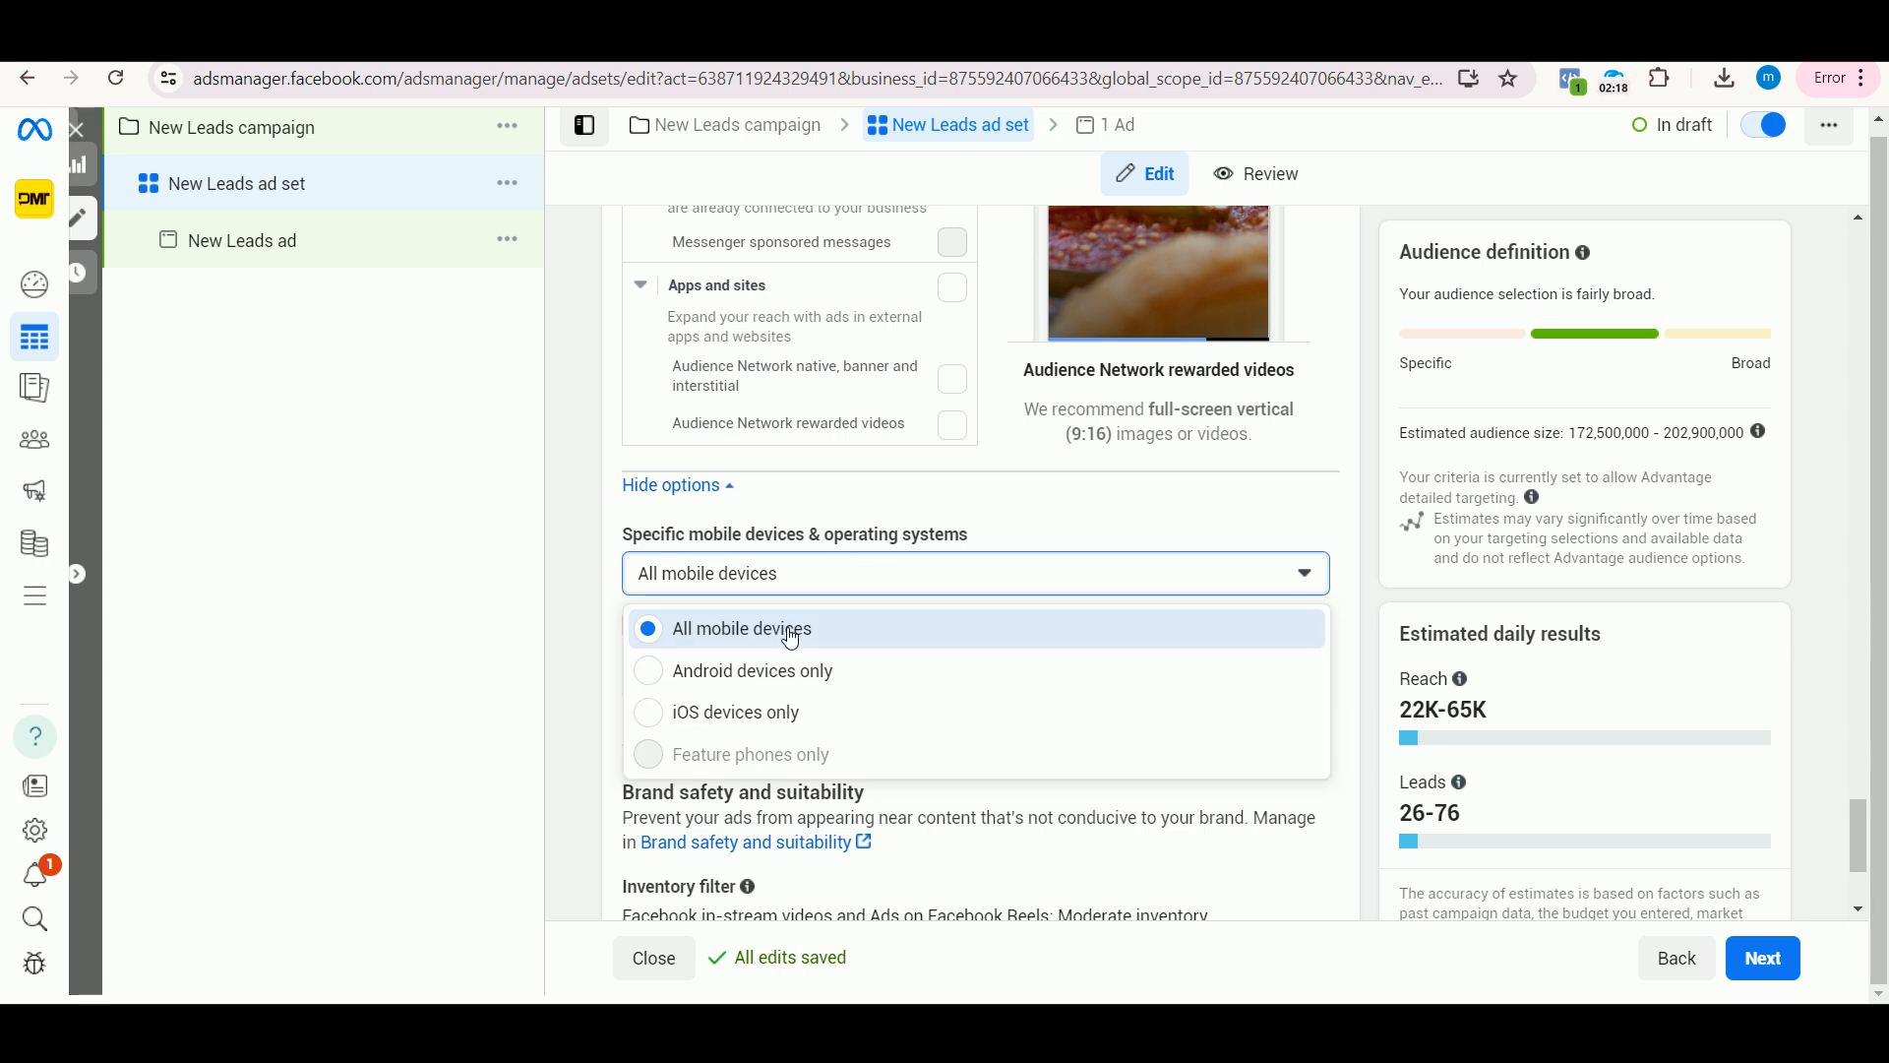
{"action": "left_click", "coordinate": [663, 679]}
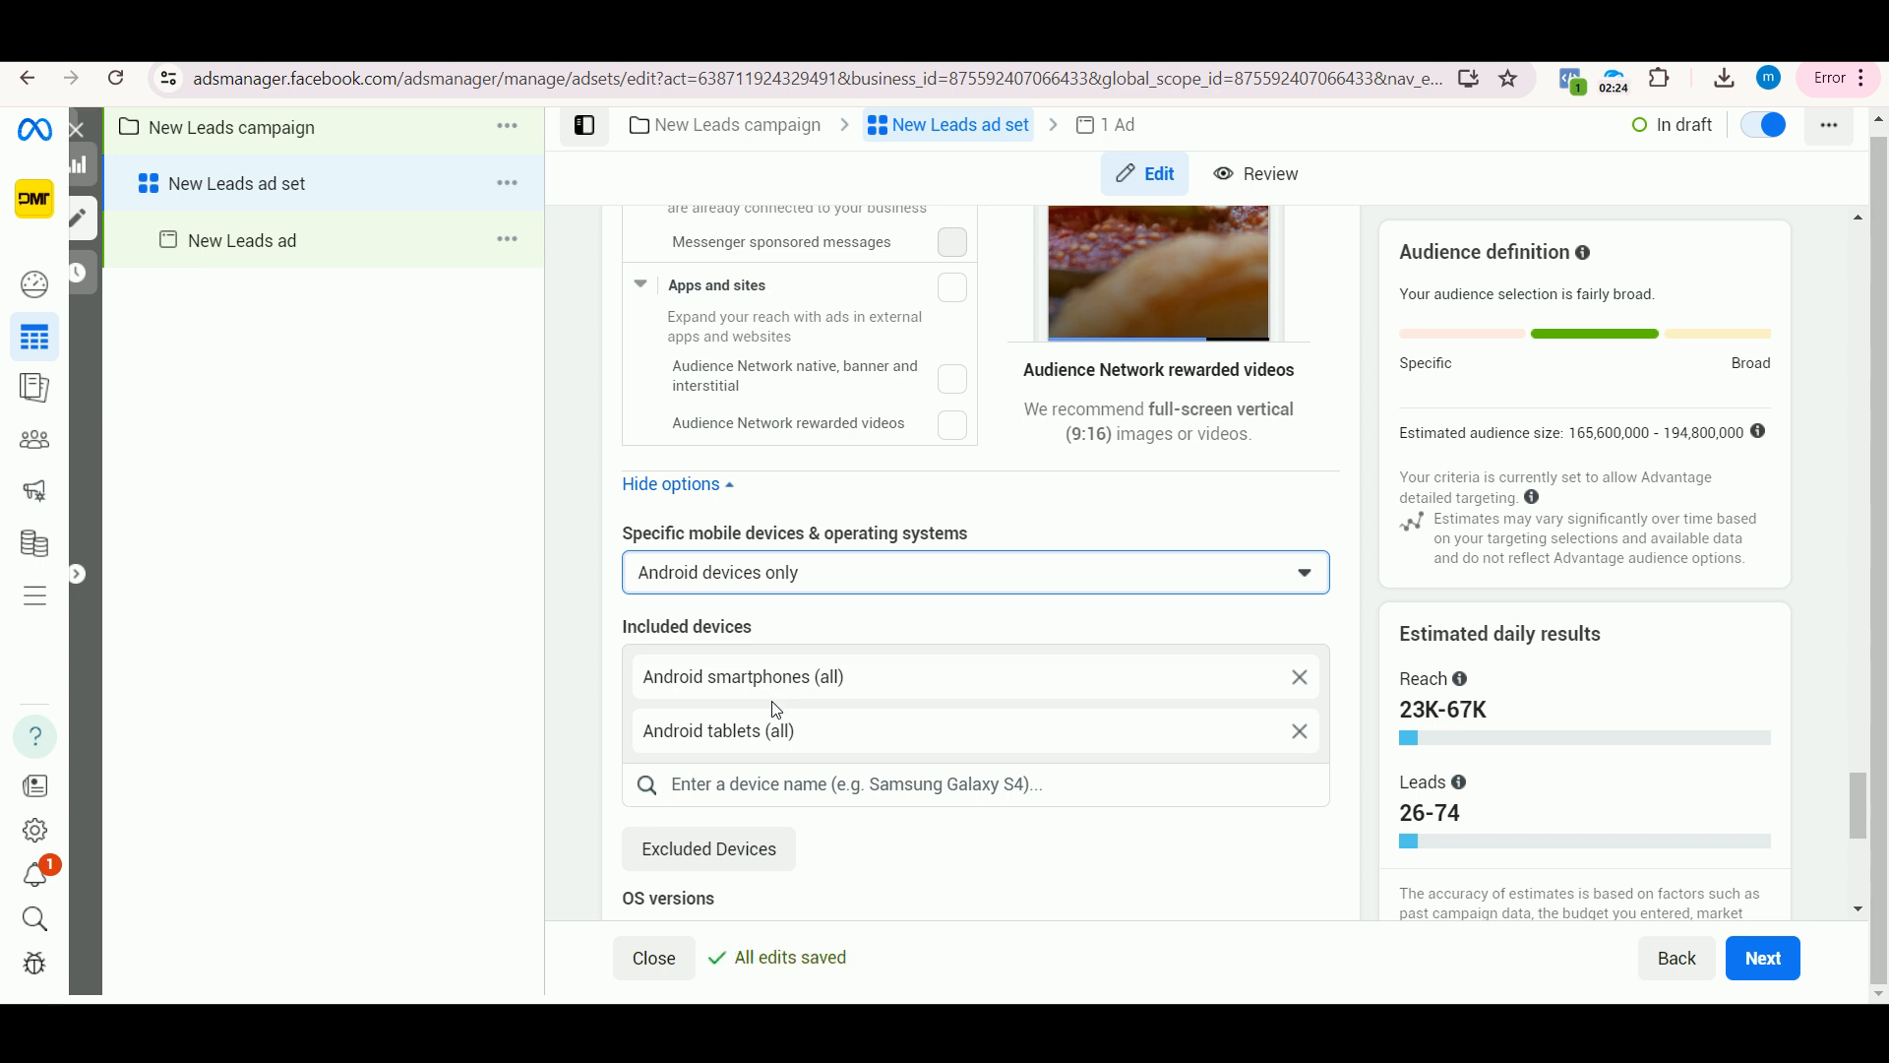
{"action": "left_click", "coordinate": [1299, 732]}
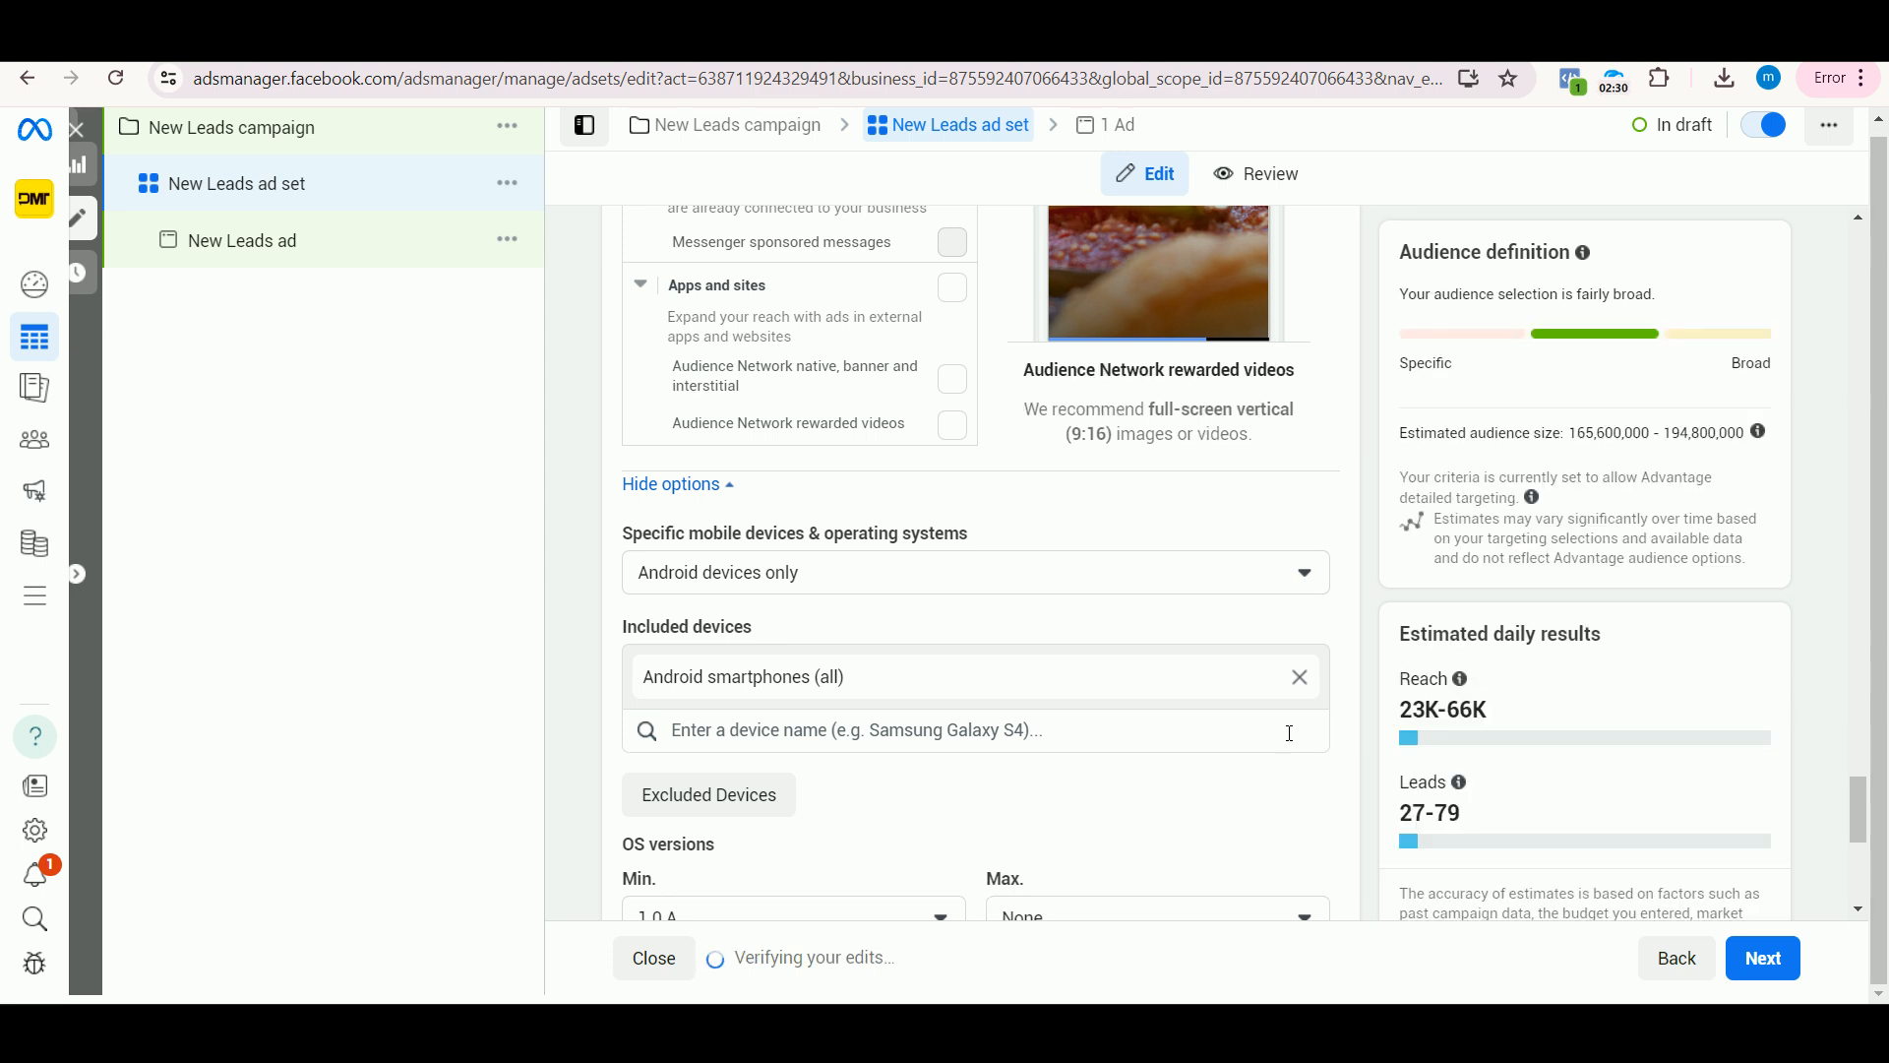
Step: Search the included devices for Samsung models, narrowing the query to "Samsung s23"
{"action": "left_click", "coordinate": [807, 735]}
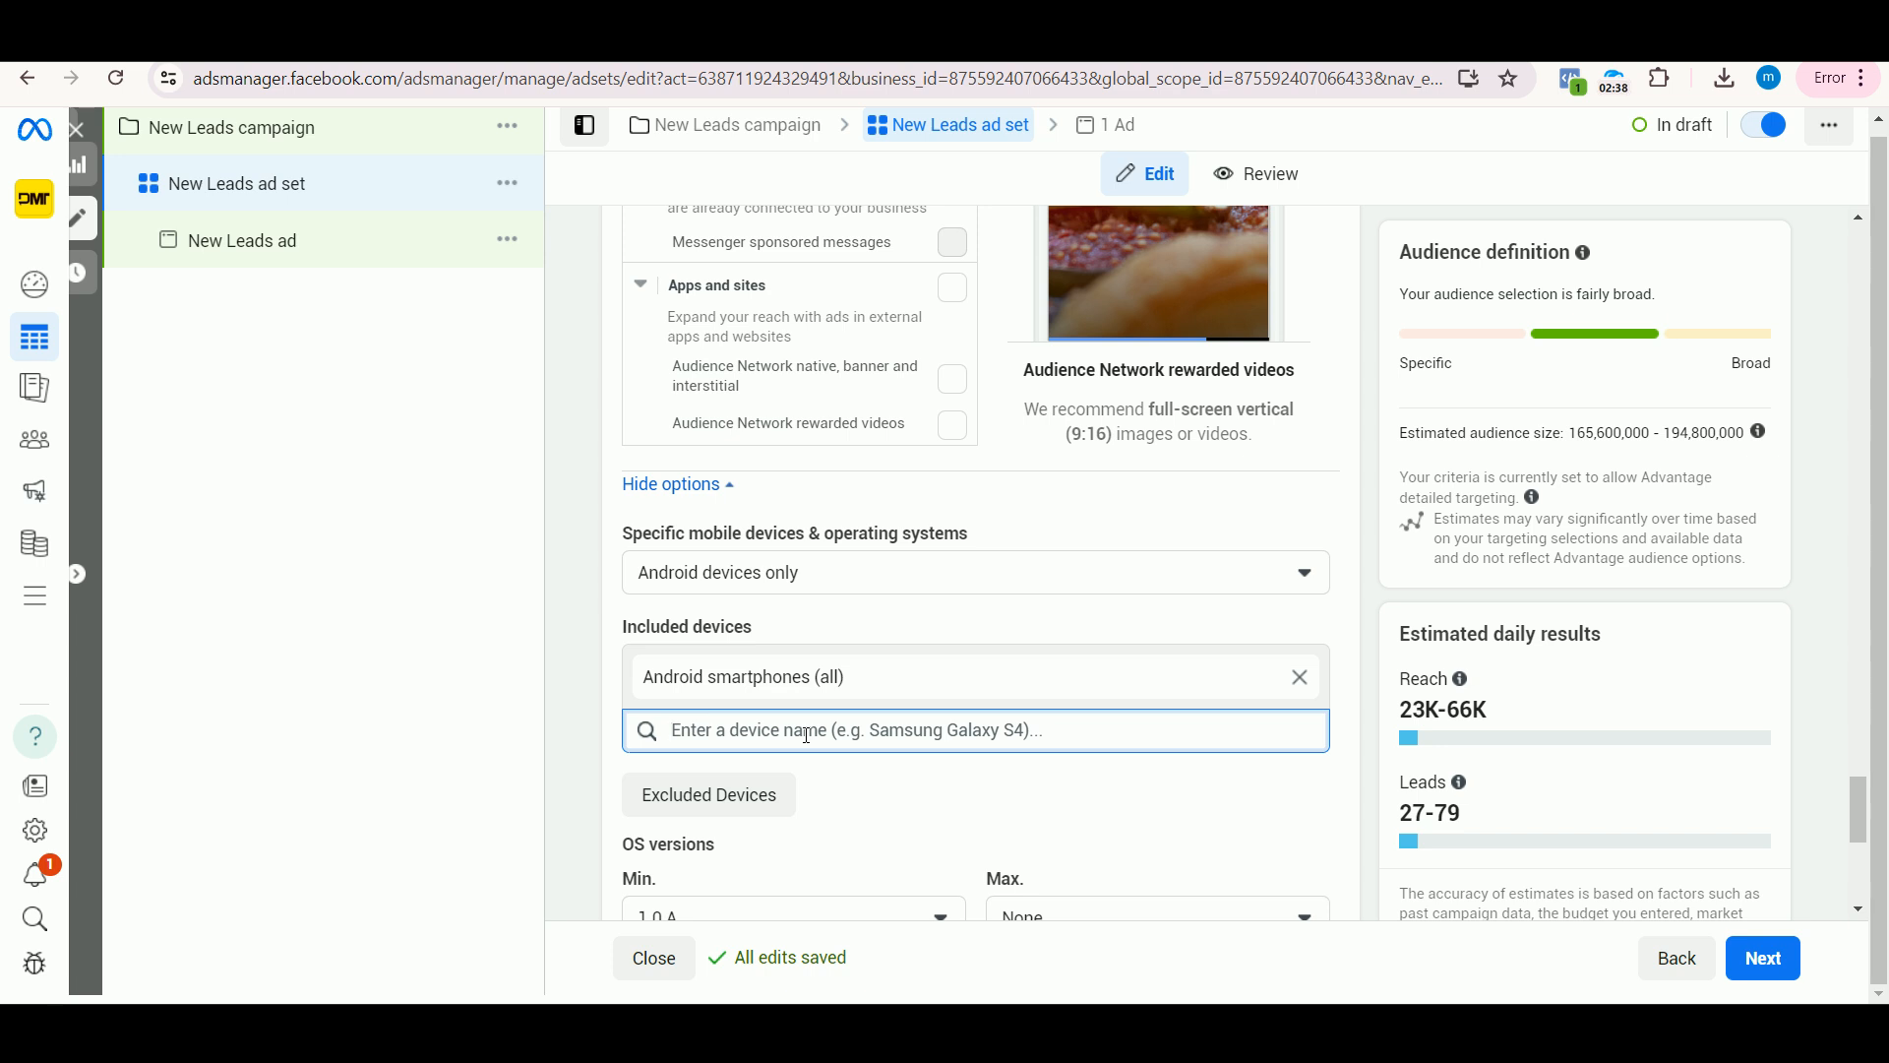
{"action": "type", "text": "Samsung"}
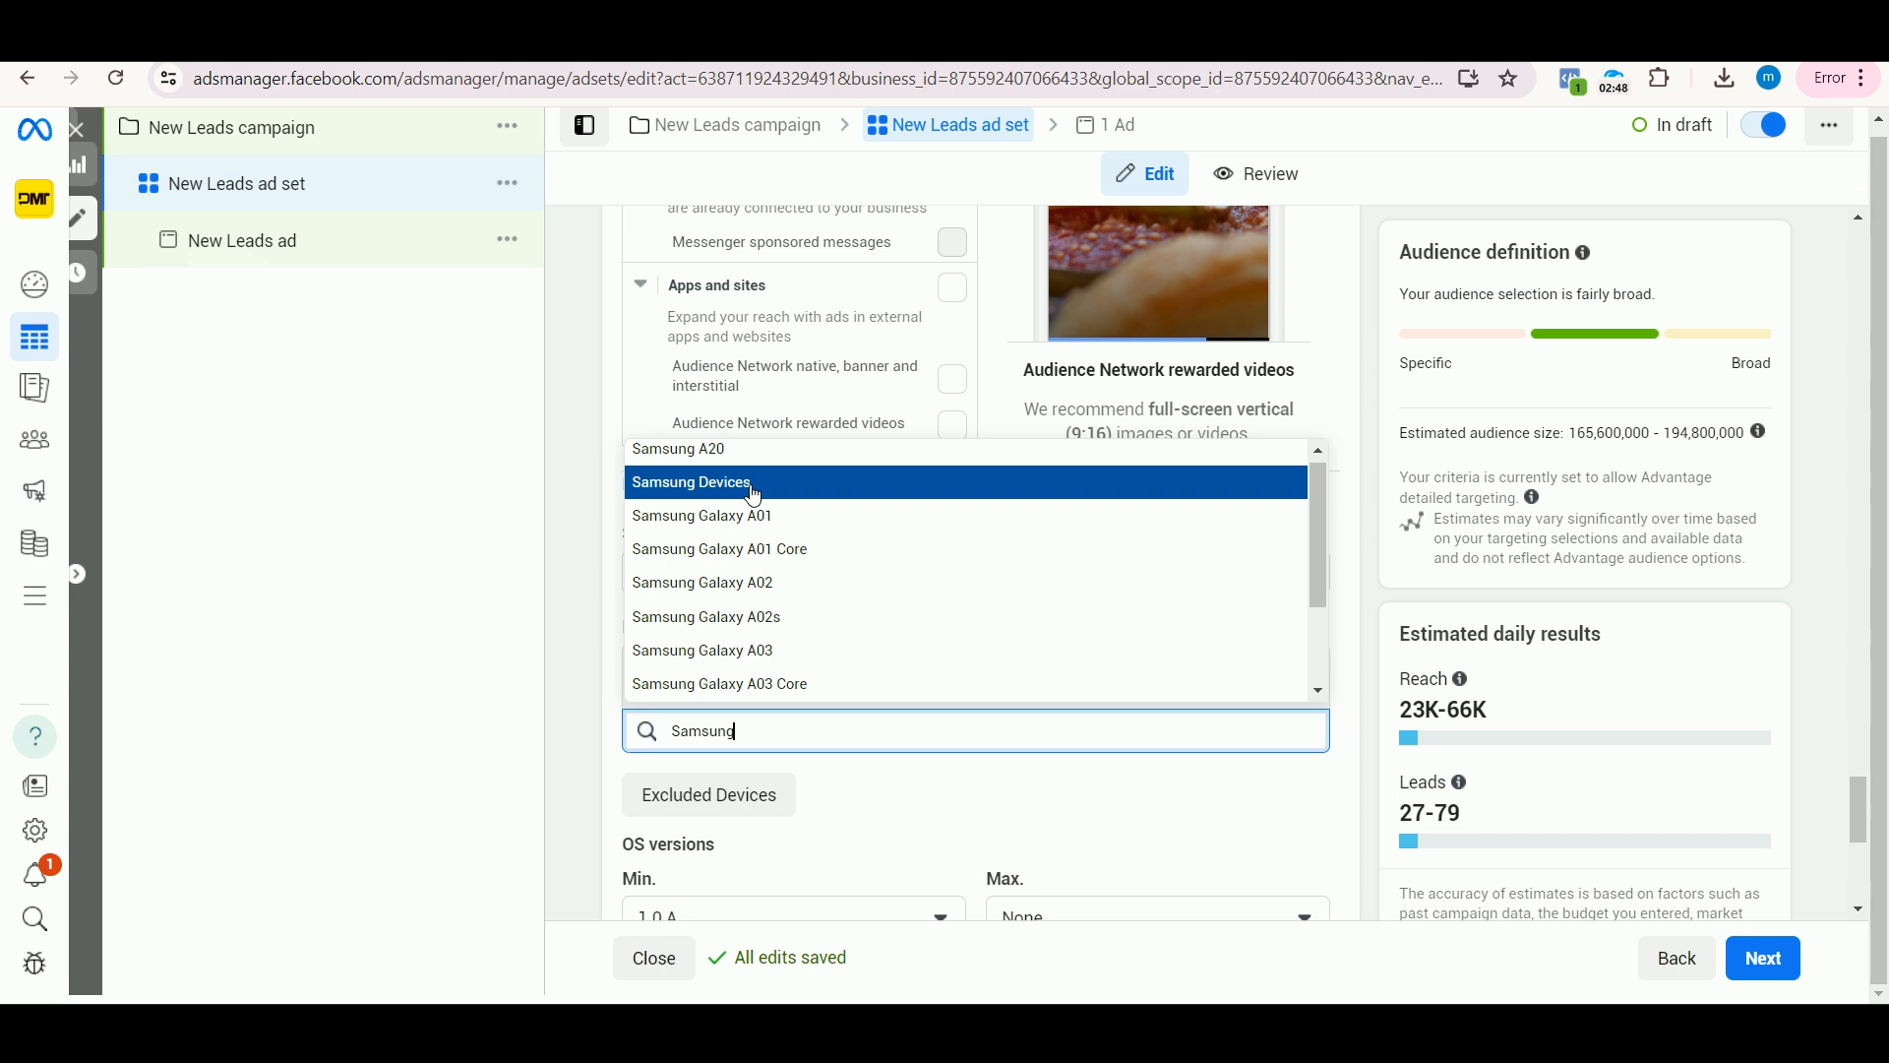
{"action": "scroll", "coordinate": [758, 511], "scroll_direction": "down", "scroll_amount": 2}
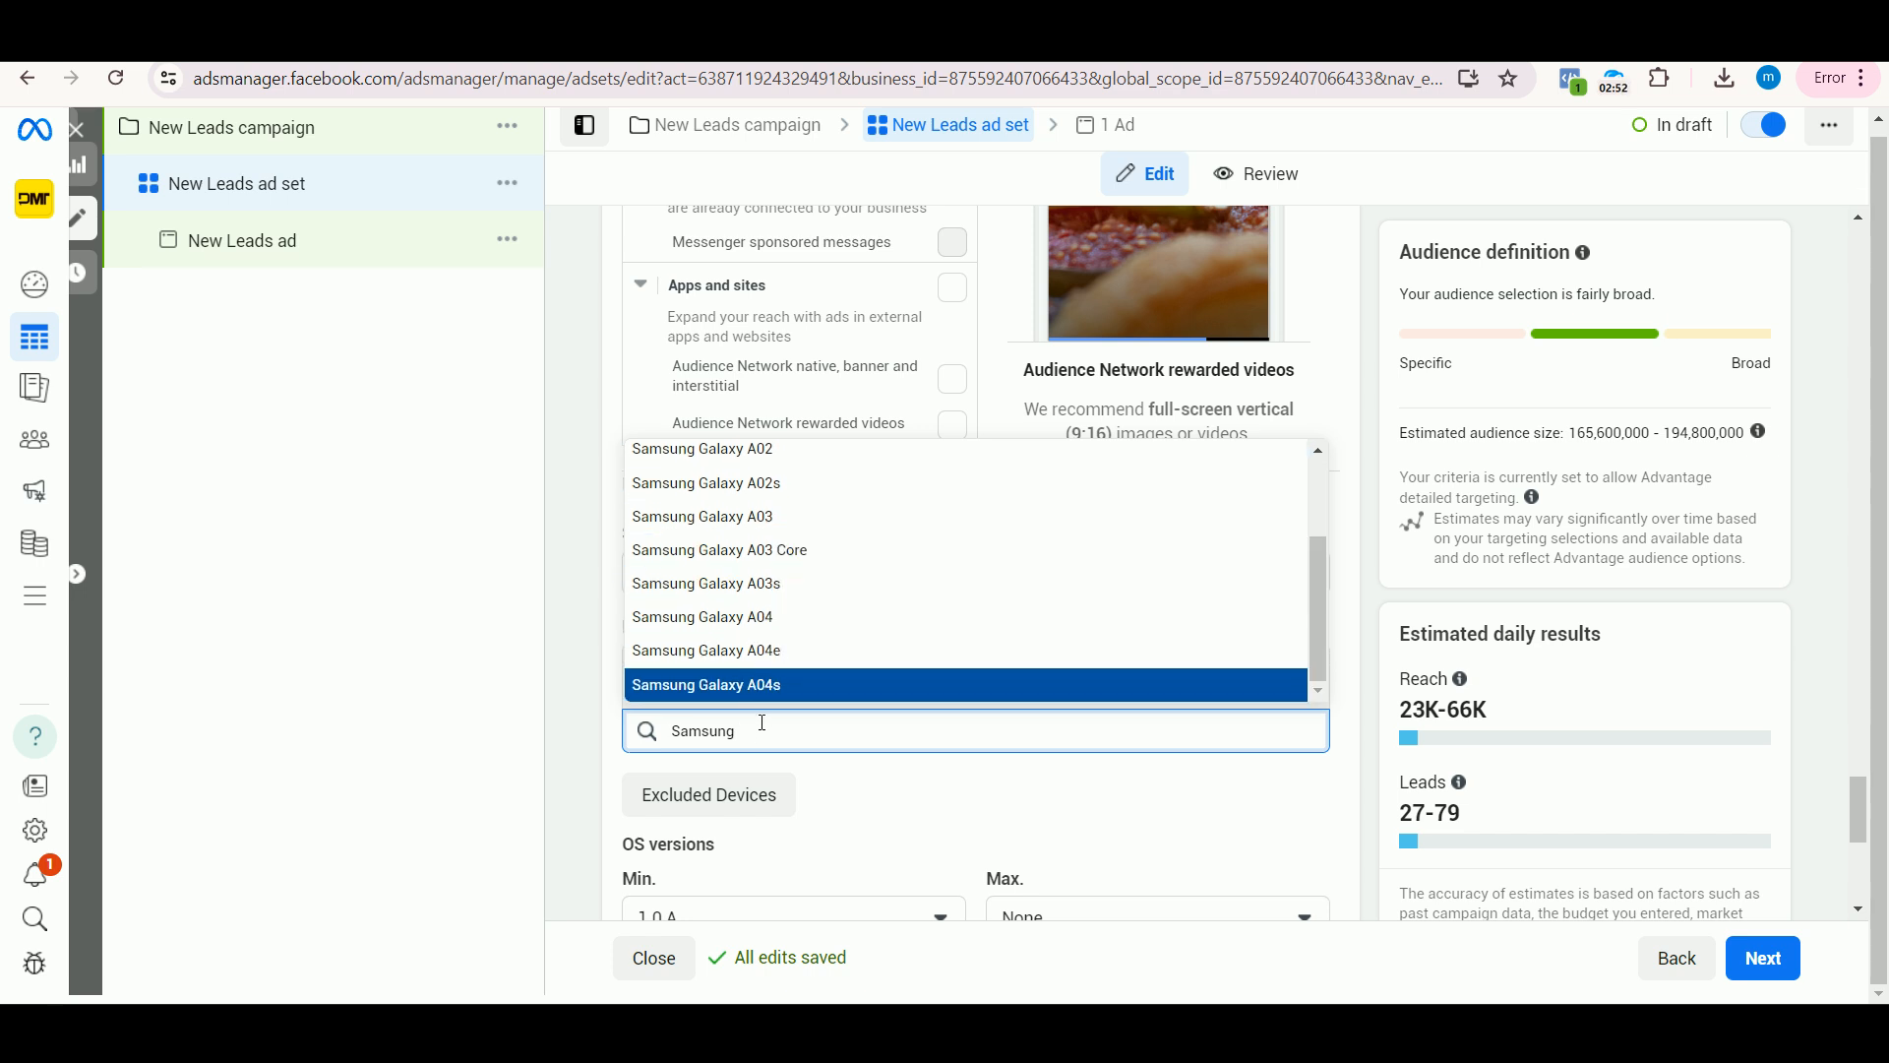
{"action": "type", "text": "s23"}
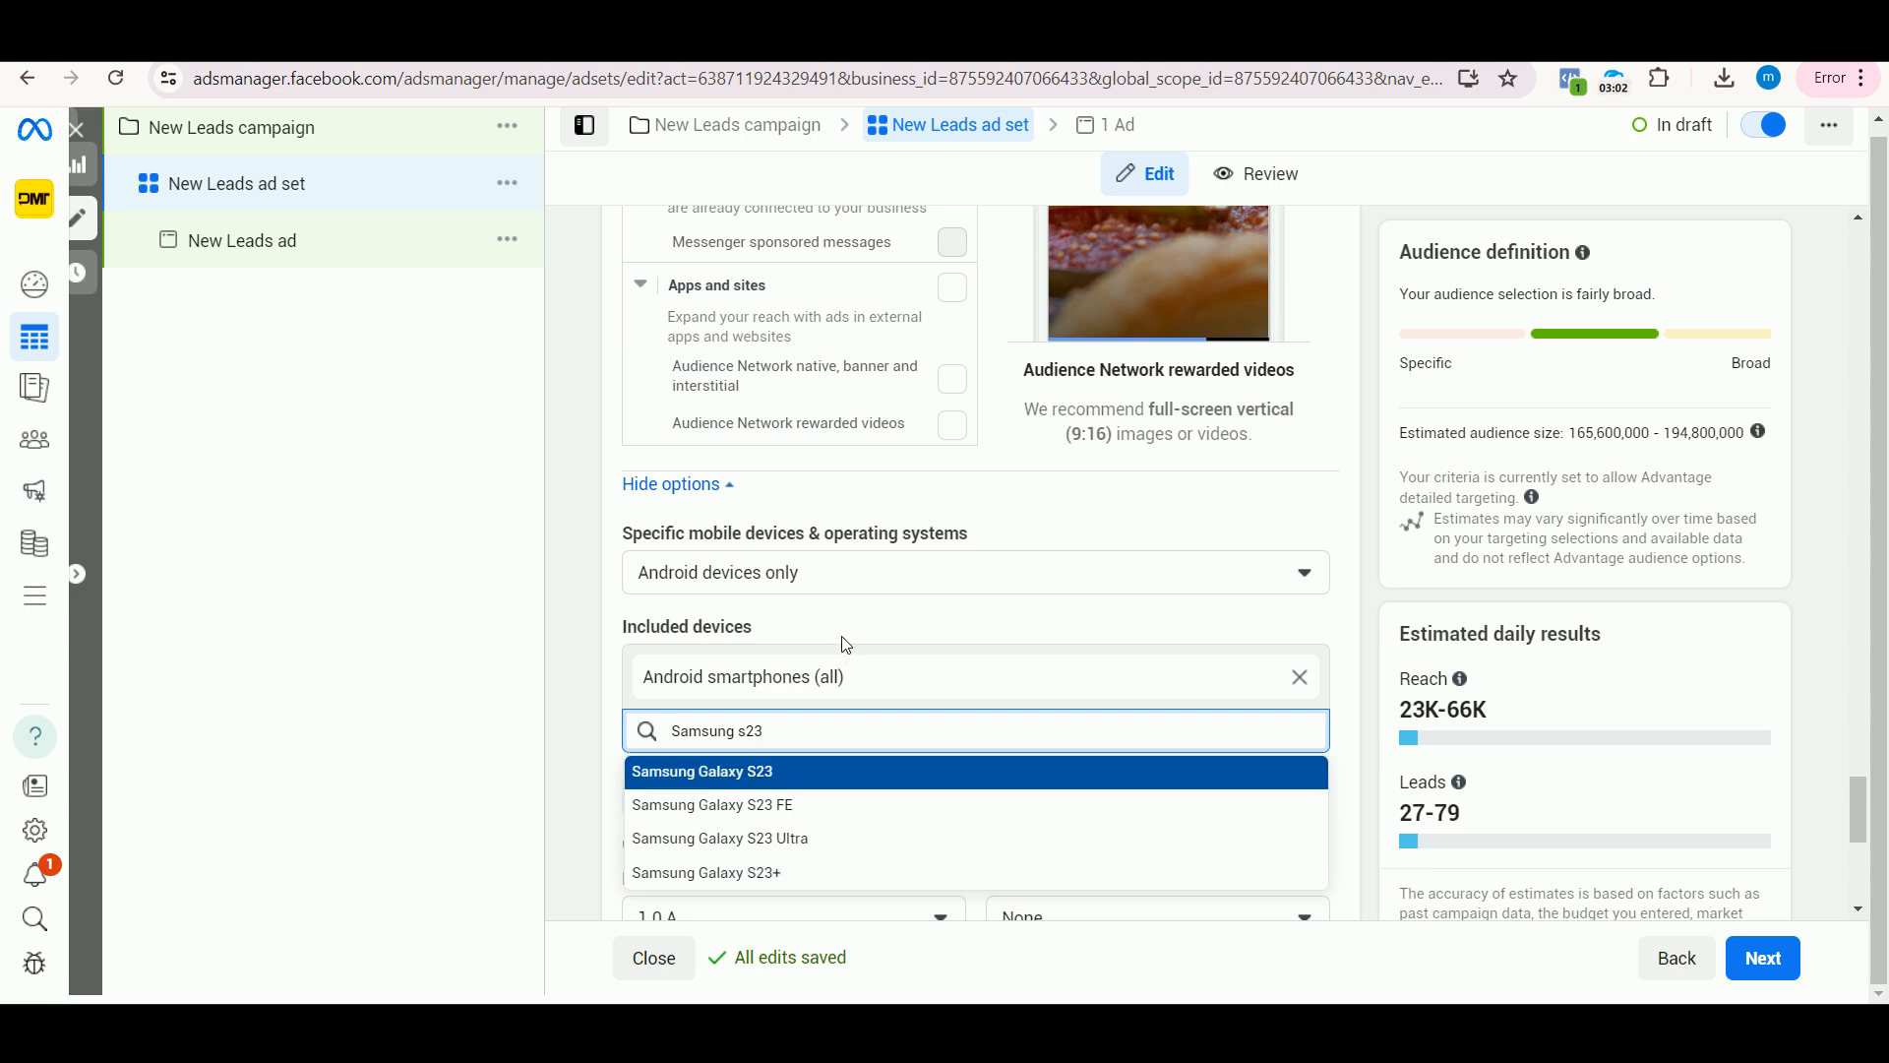
Step: Limit targeting to iOS devices only and remove iPads and iPods from the included devices
{"action": "left_click", "coordinate": [844, 580]}
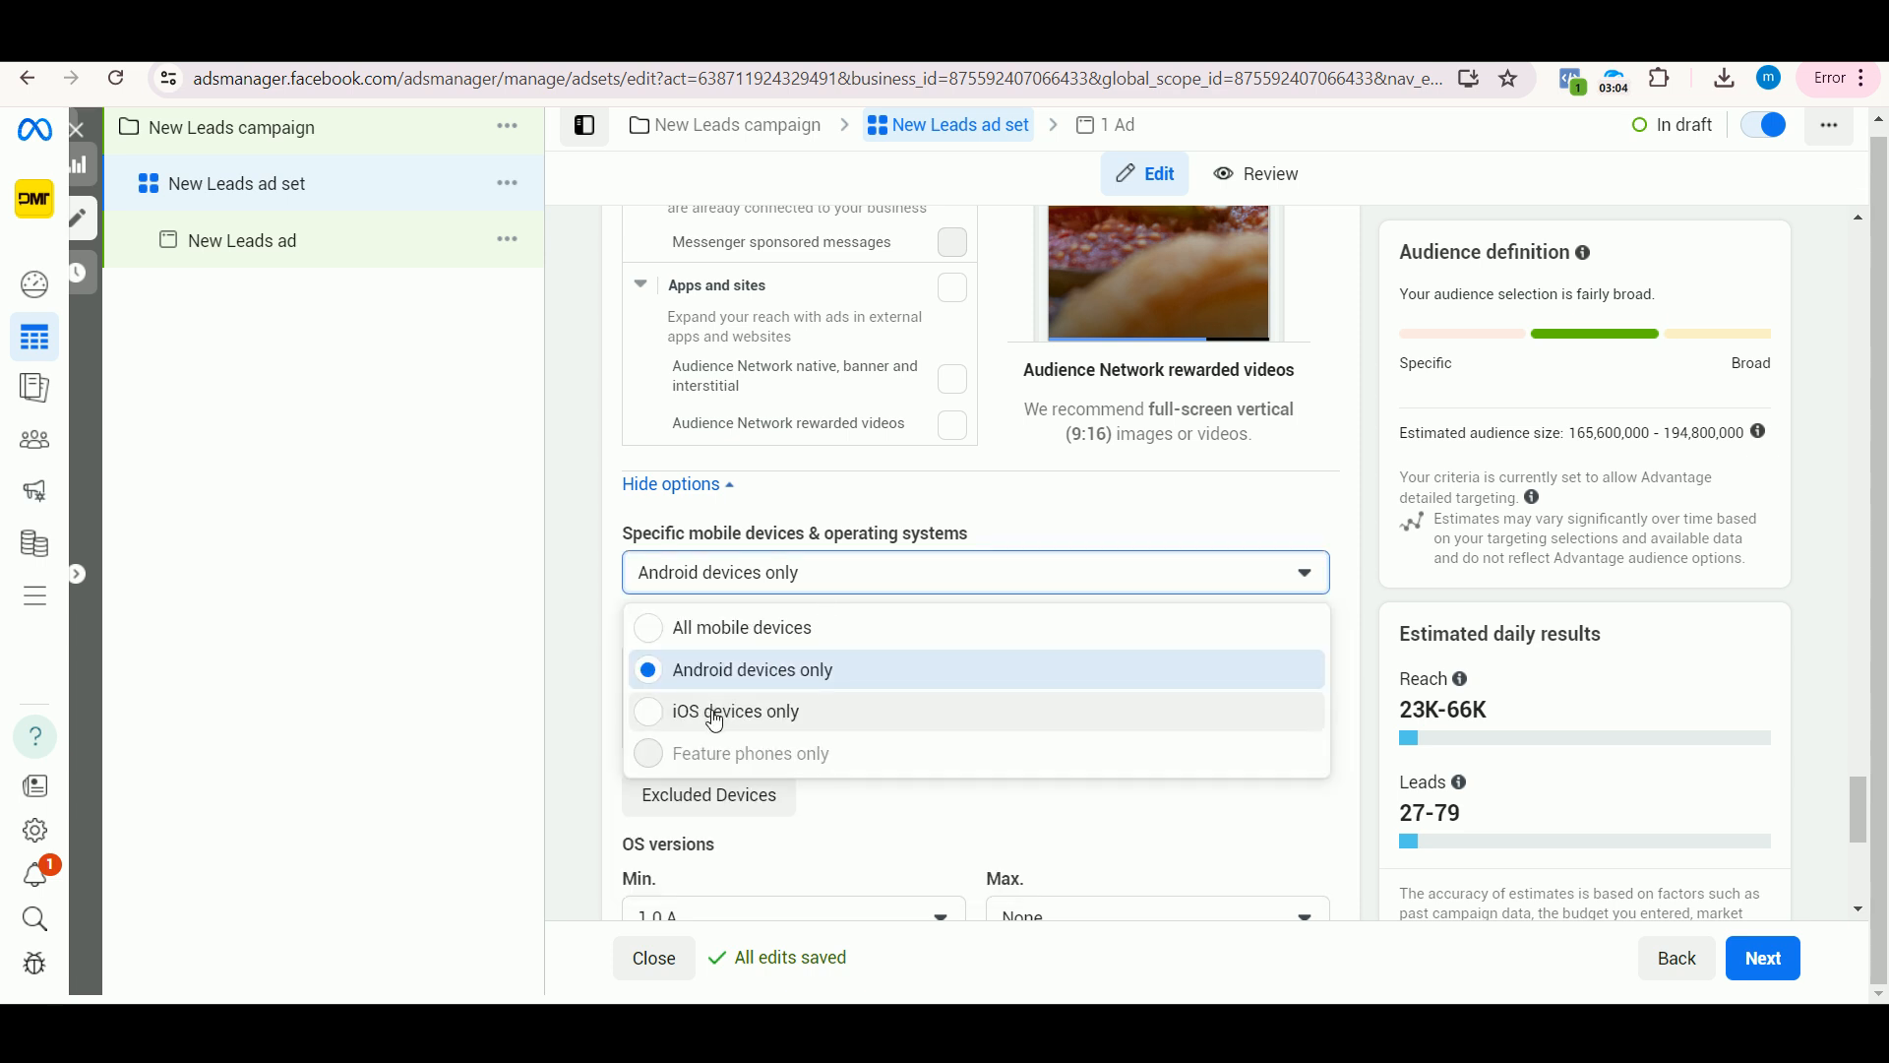
{"action": "left_click", "coordinate": [715, 719]}
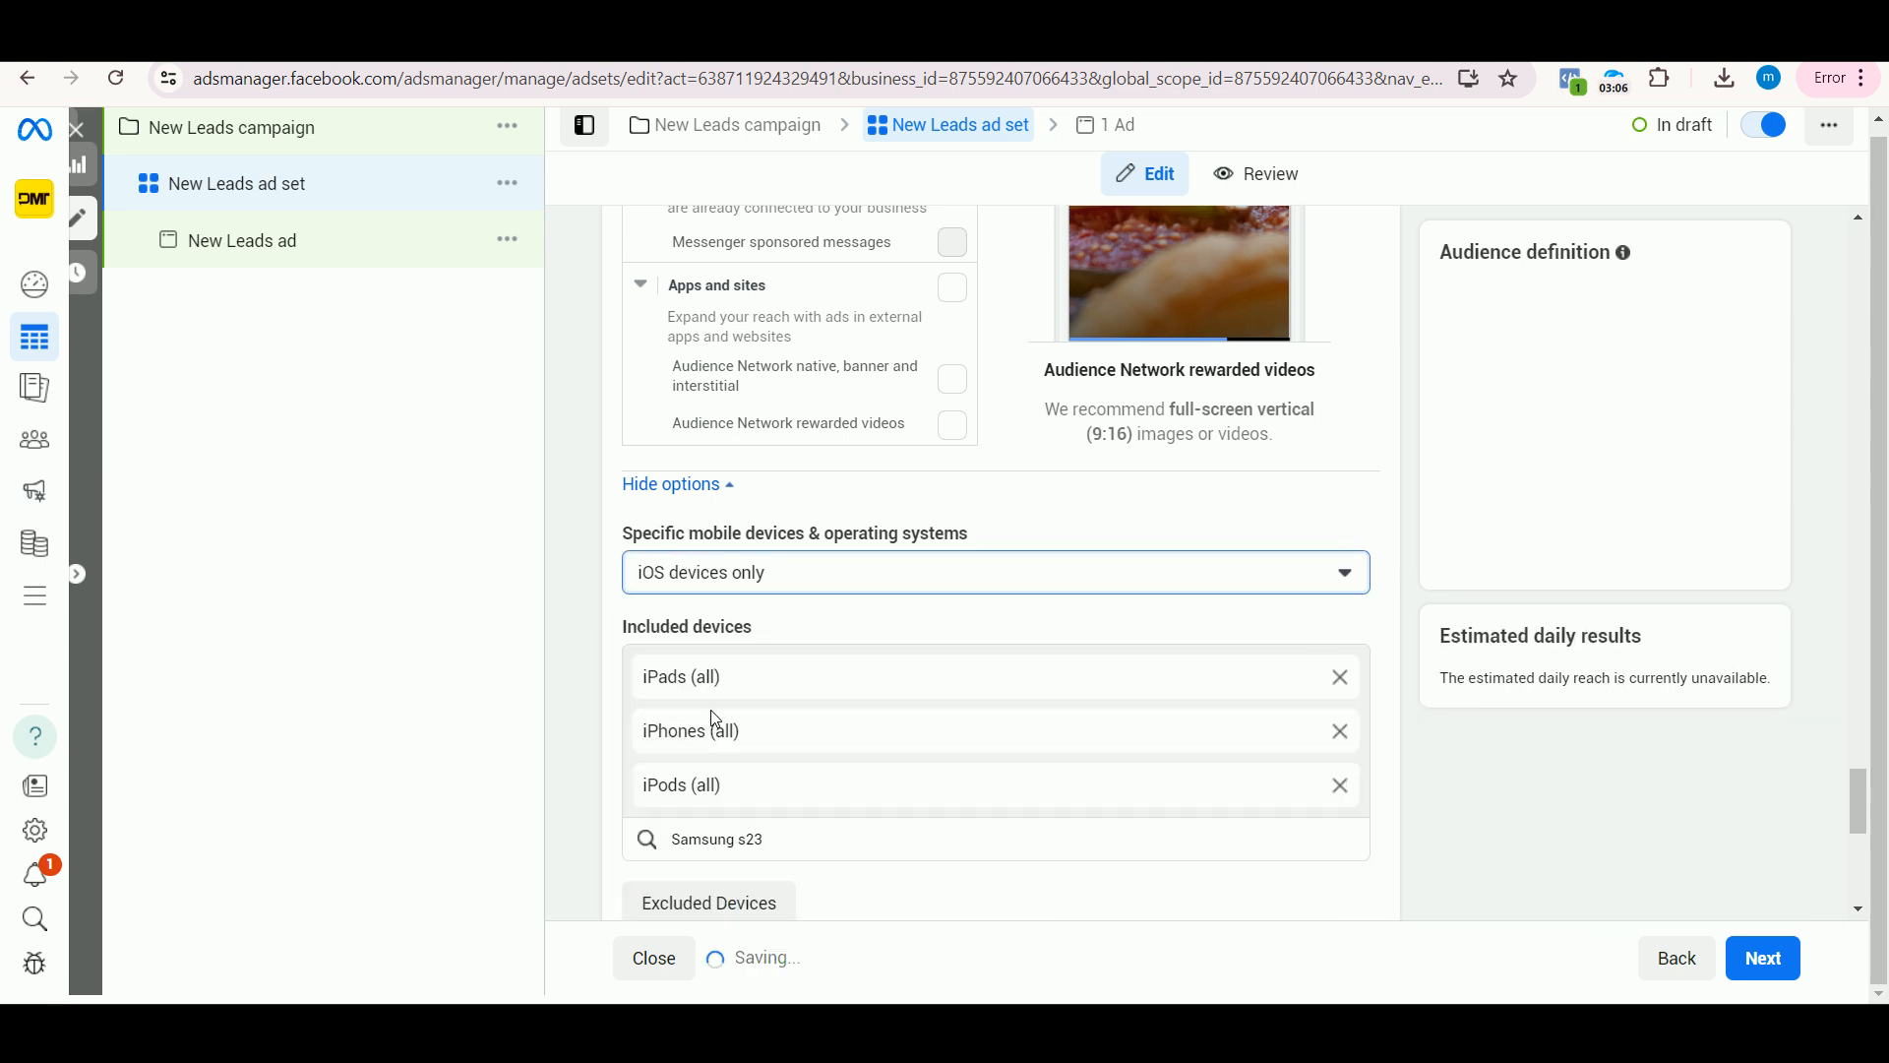
{"action": "left_click", "coordinate": [1300, 679]}
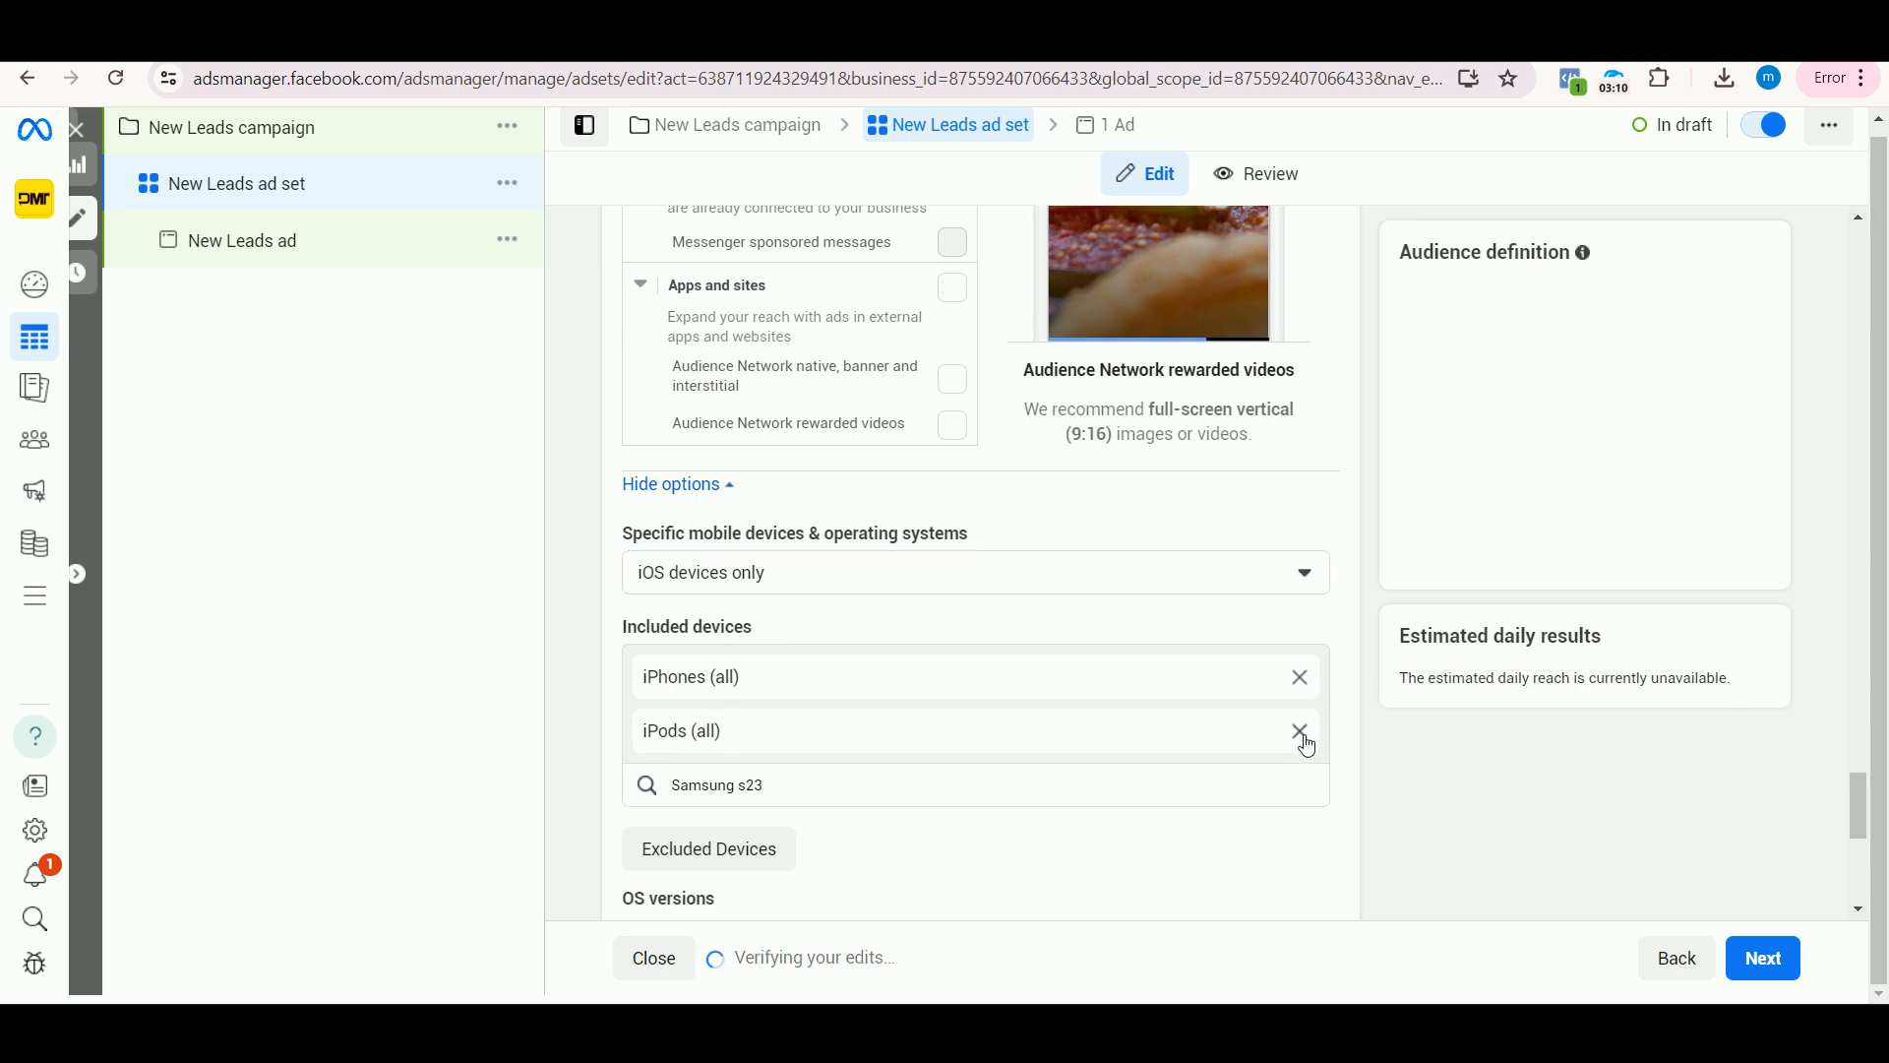
{"action": "left_click", "coordinate": [1303, 739]}
Step: Clear the leftover Samsung query, search for "iphone 14" and add Apple iPhone 14 Plus as an included device
{"action": "left_click_drag", "start_coordinate": [860, 735], "coordinate": [645, 730]}
{"action": "key", "text": "BackSpace"}
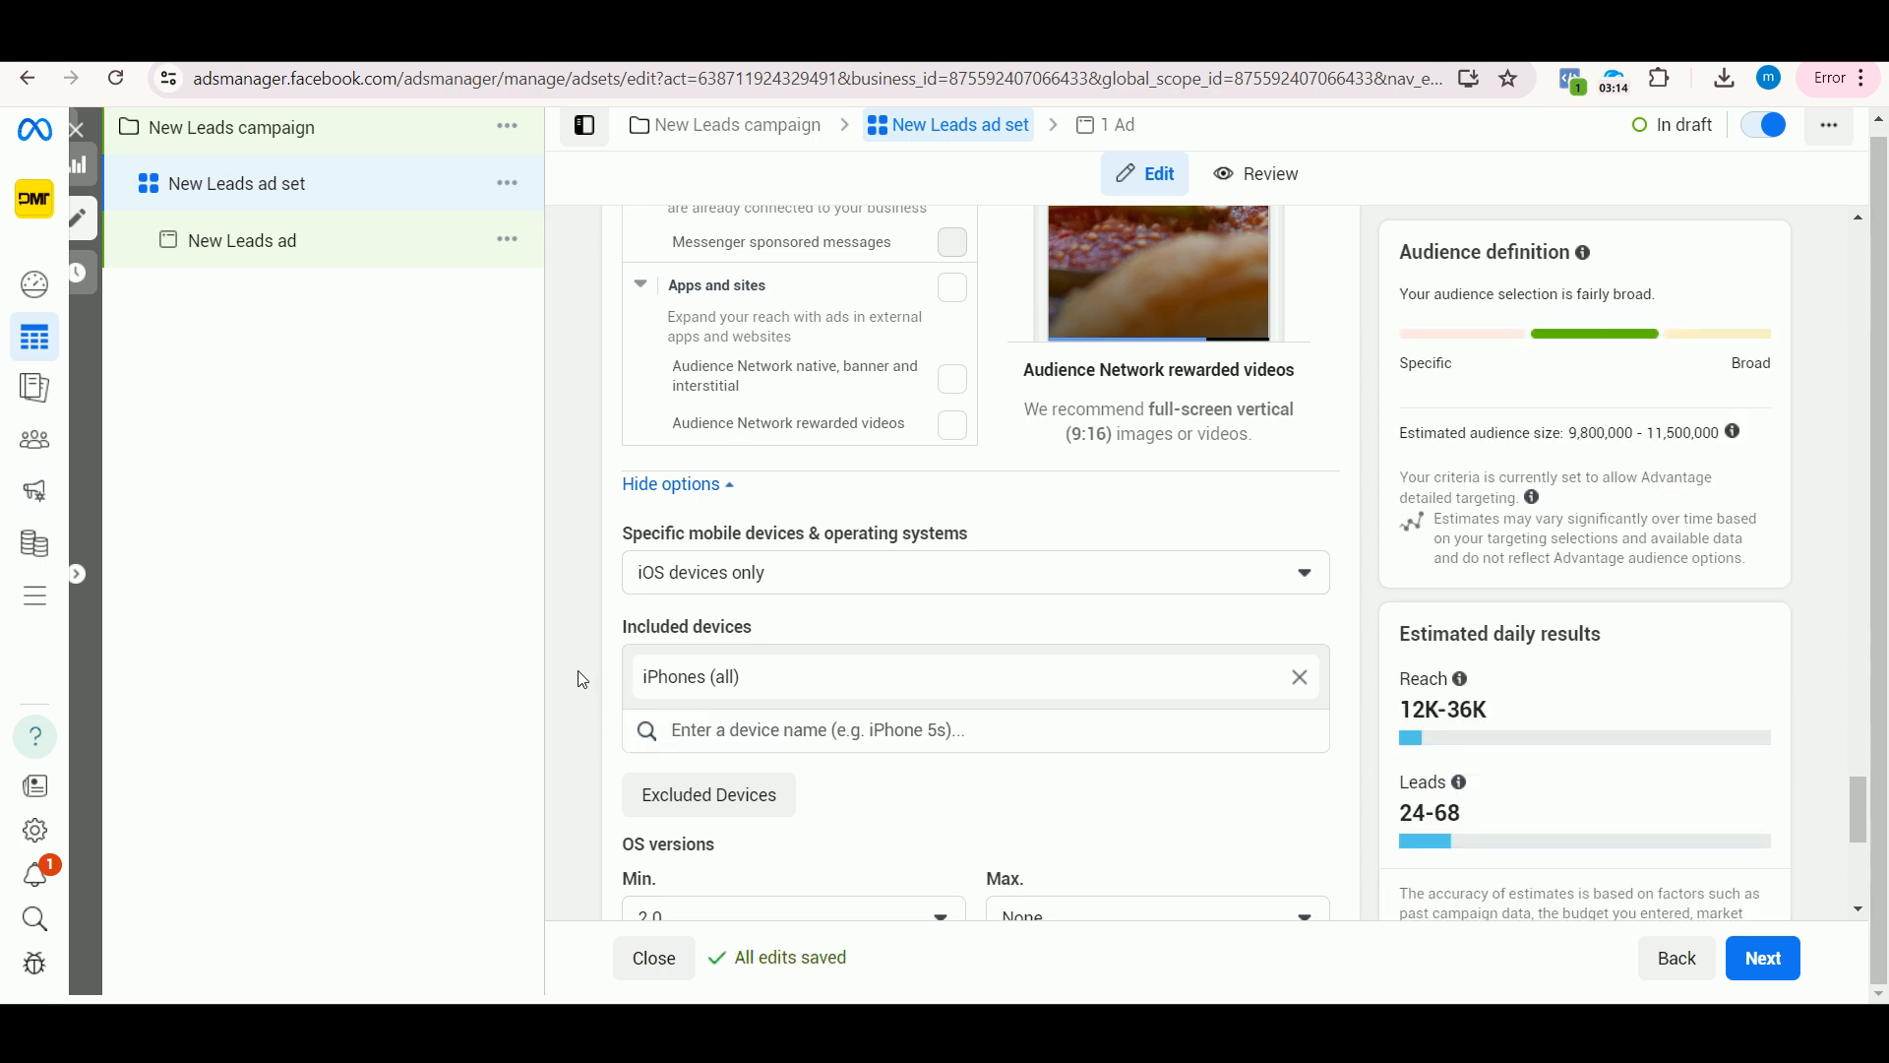
{"action": "left_click", "coordinate": [813, 738]}
{"action": "scroll", "coordinate": [809, 740], "scroll_direction": "down", "scroll_amount": 1}
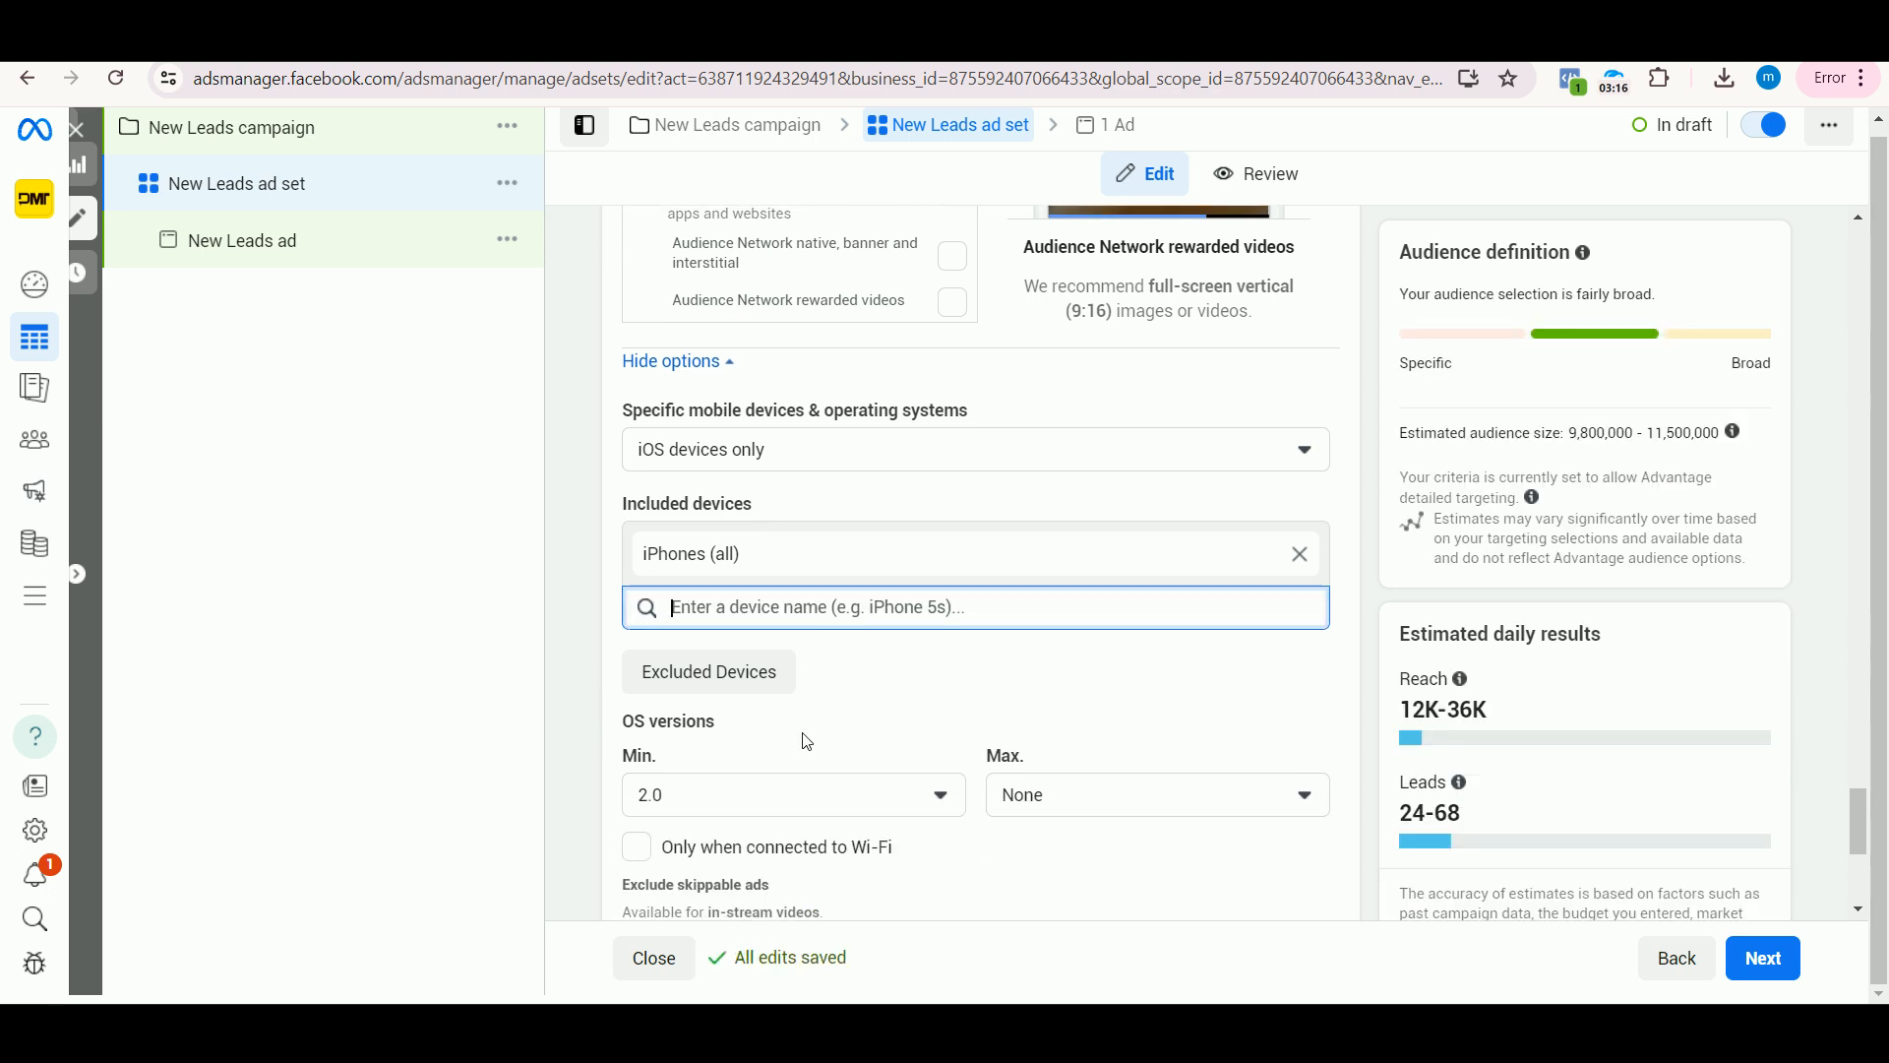
{"action": "type", "text": "ip"}
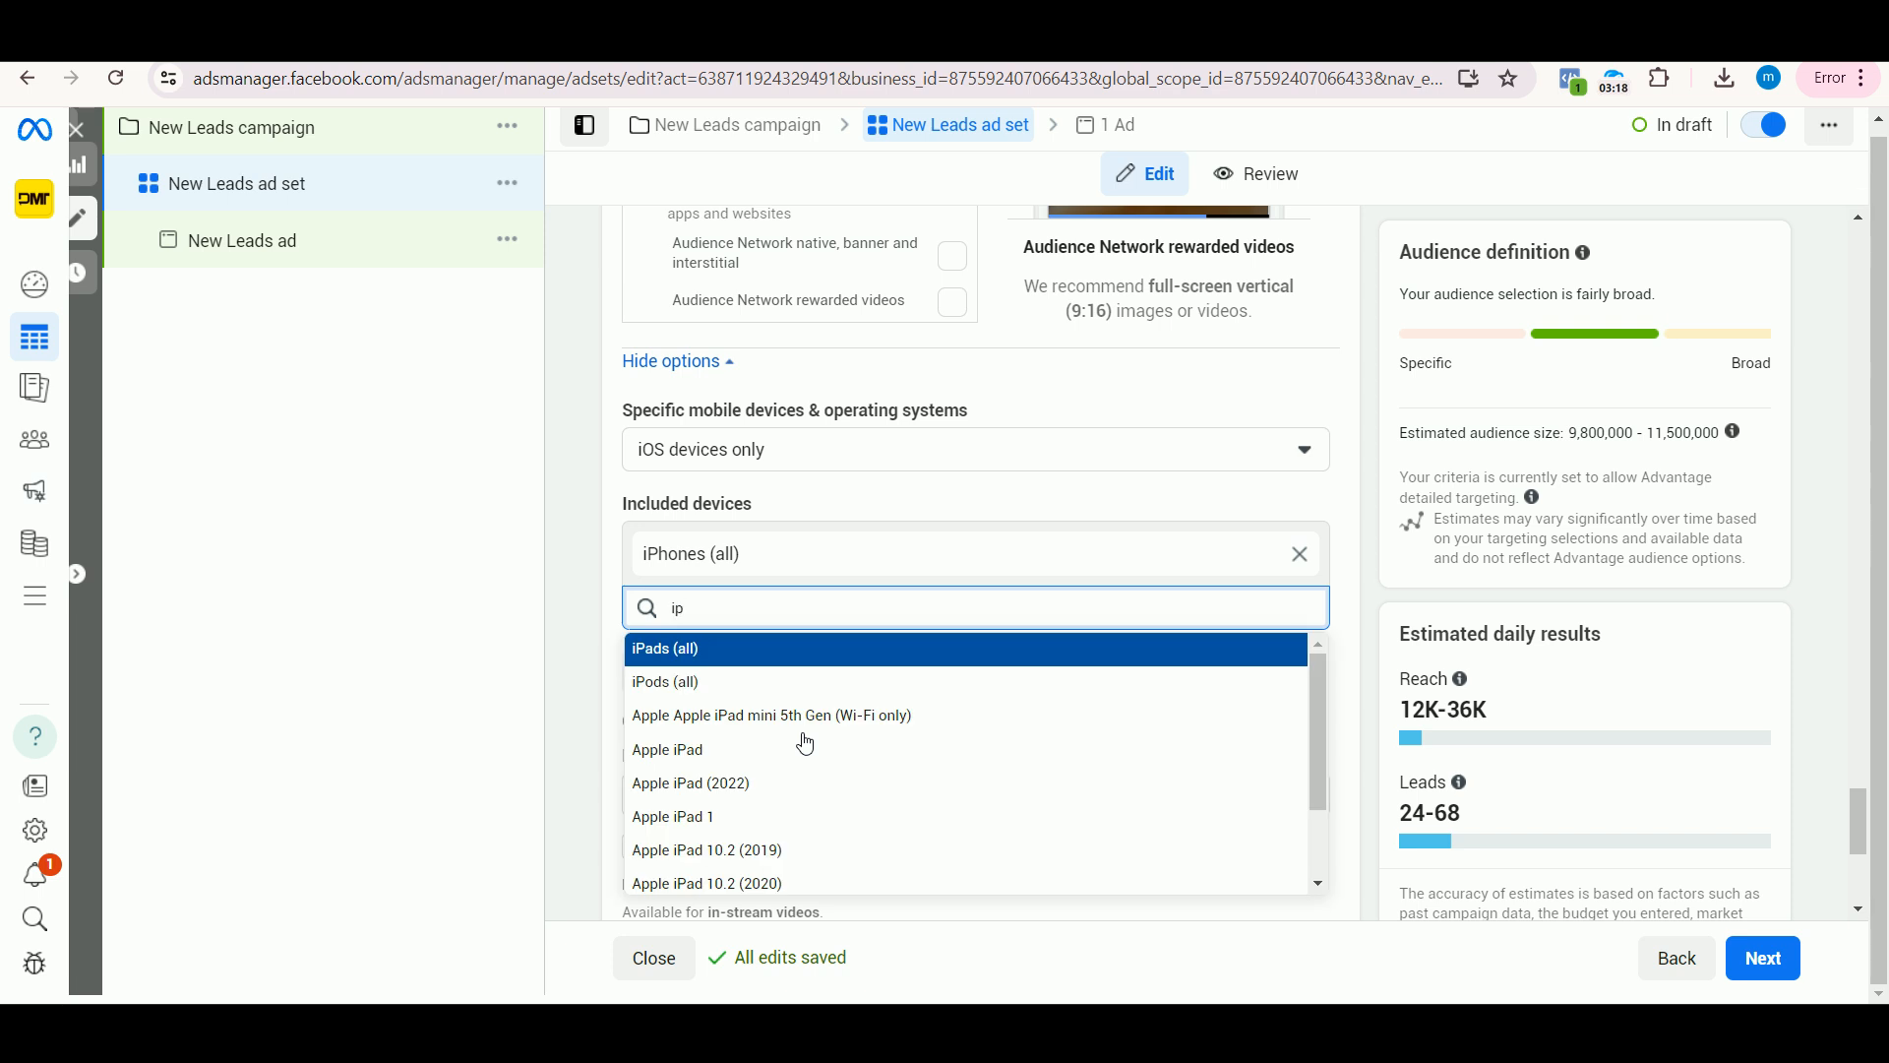
{"action": "scroll", "coordinate": [805, 743], "scroll_direction": "down", "scroll_amount": 2}
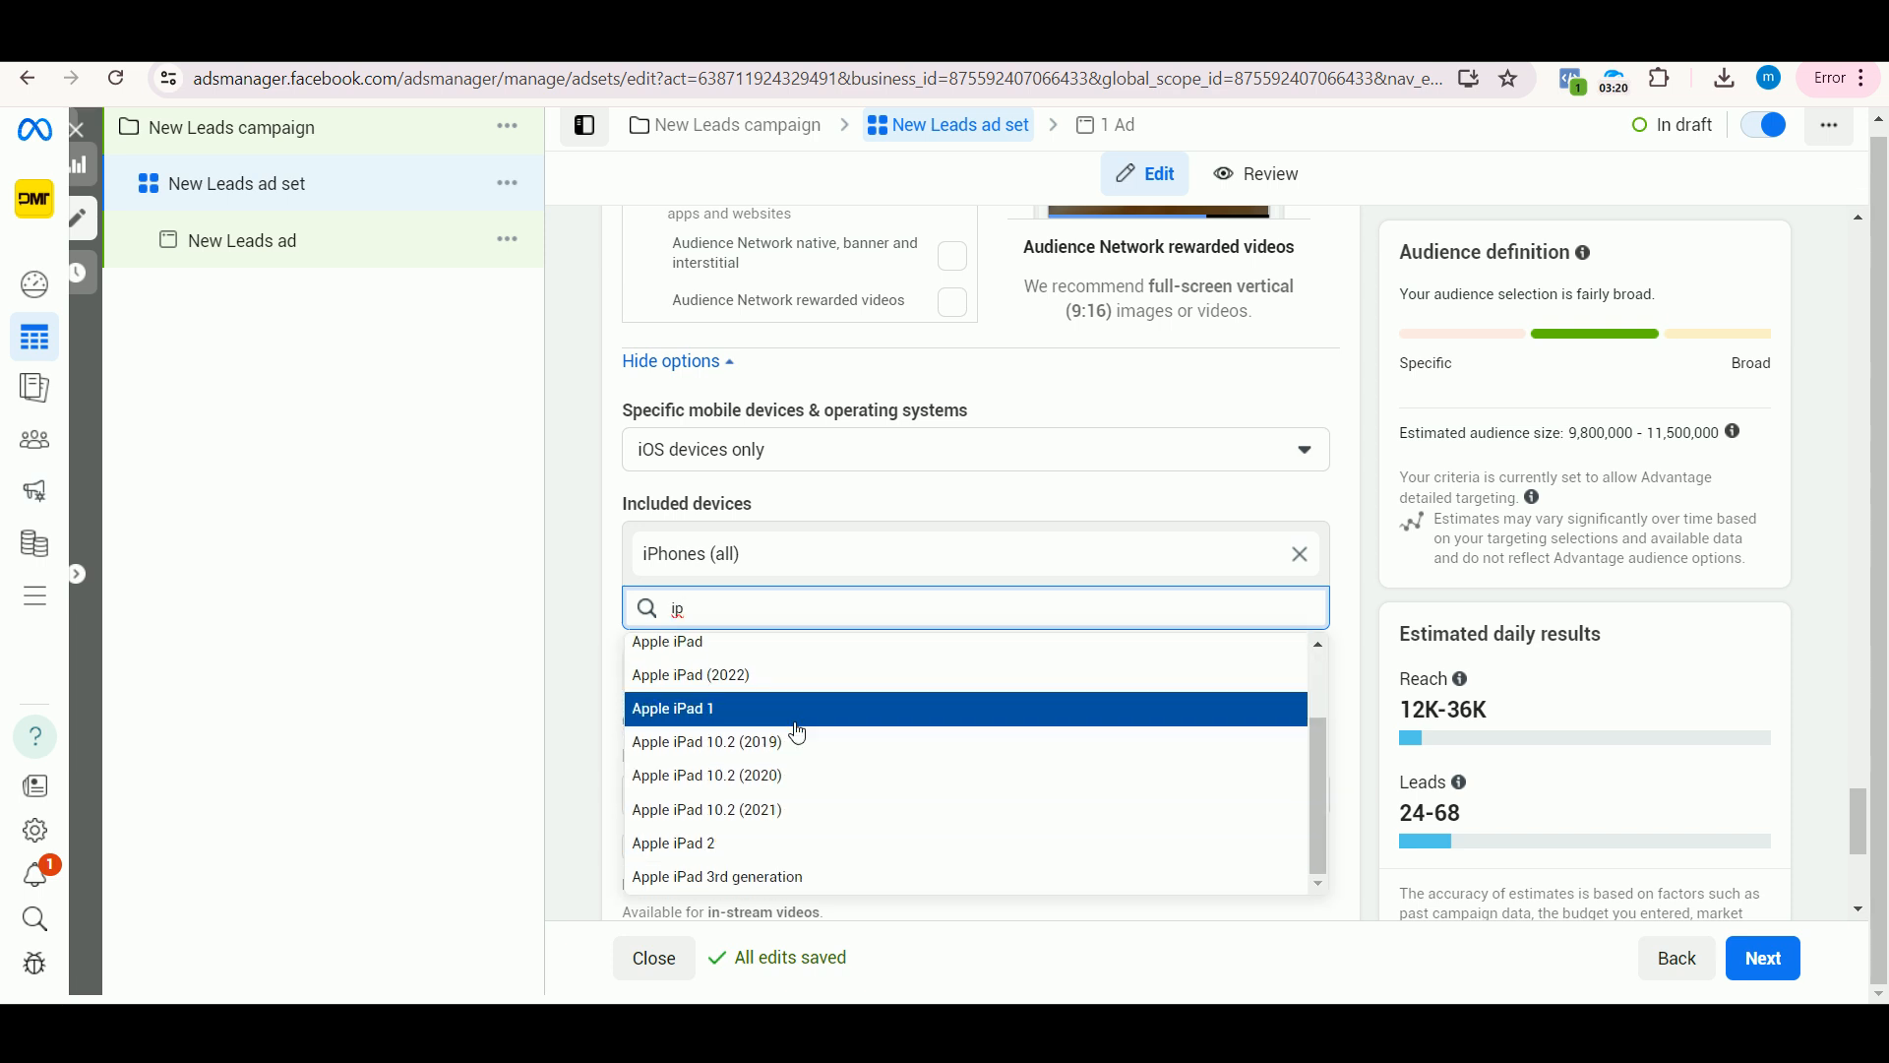
{"action": "type", "text": "hone 14"}
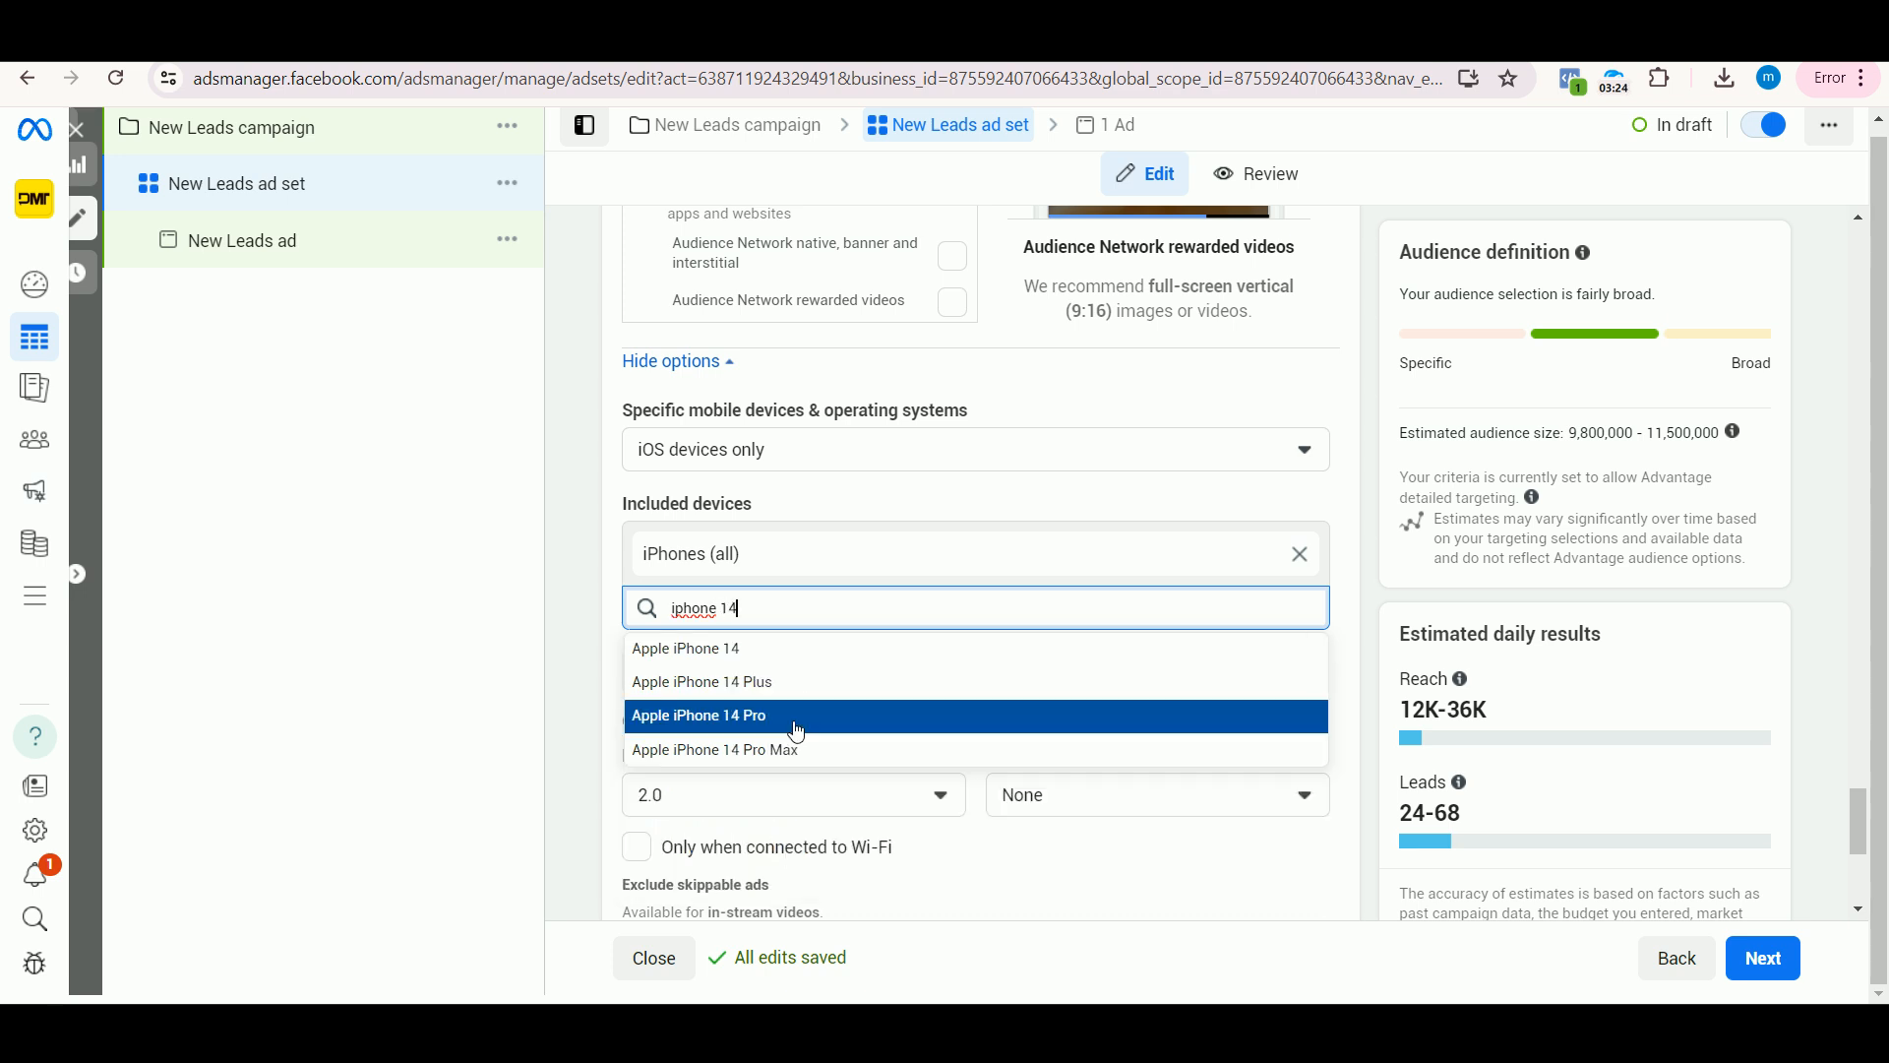
{"action": "left_click", "coordinate": [791, 693]}
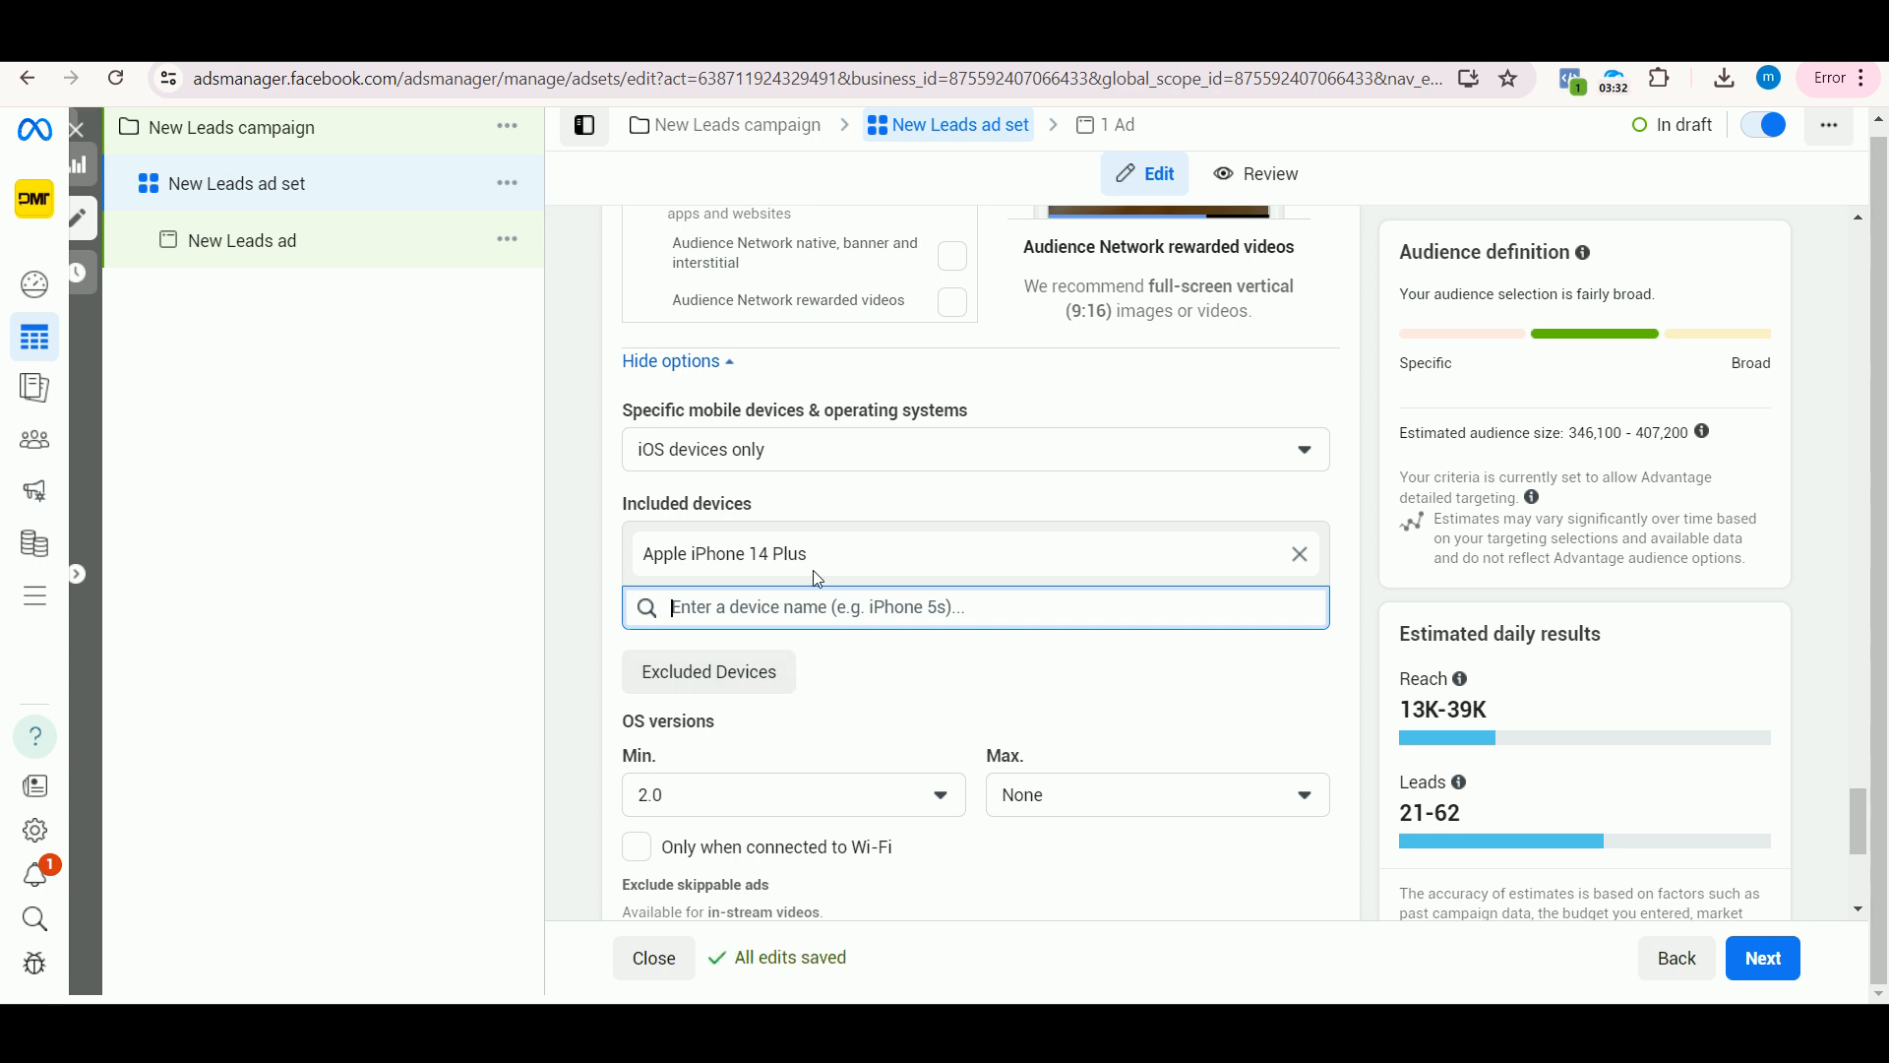
Step: Open the excluded devices list, search it for "iphone" models, and clear the query without excluding any device
{"action": "left_click", "coordinate": [708, 673]}
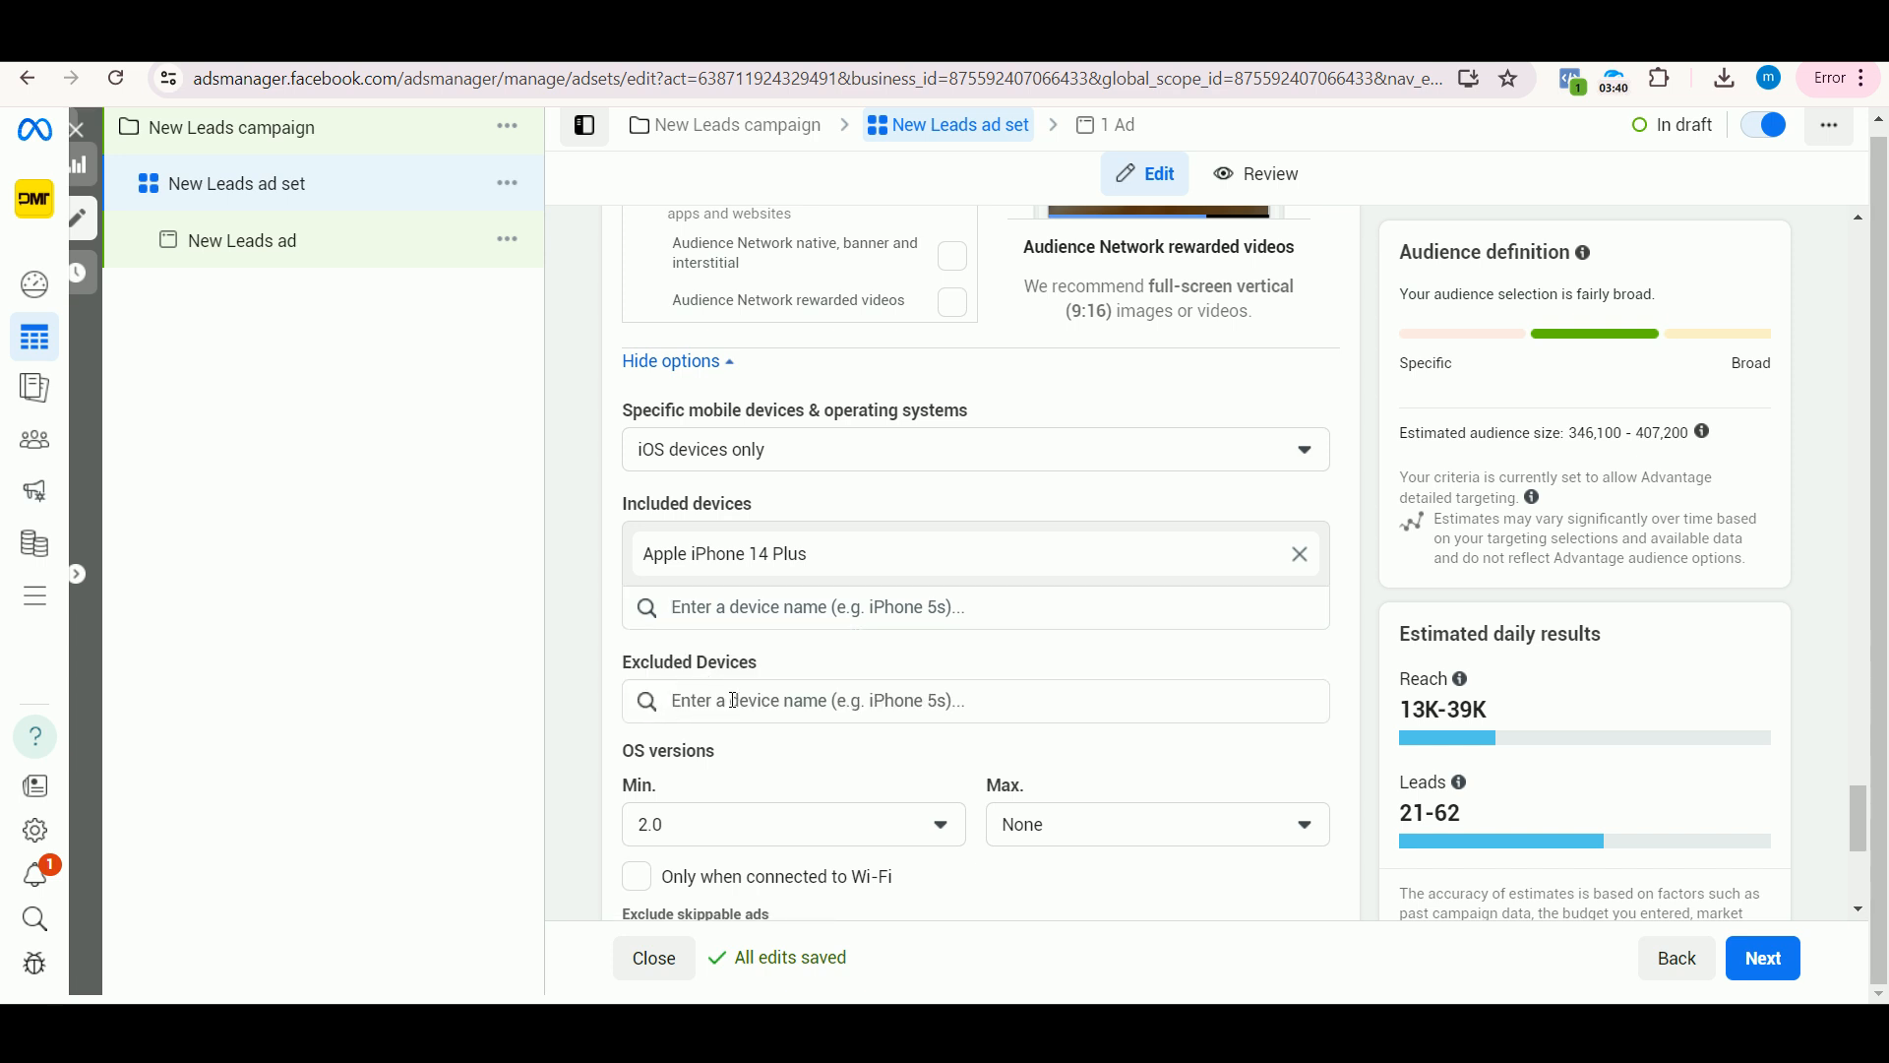
{"action": "type", "text": "ip"}
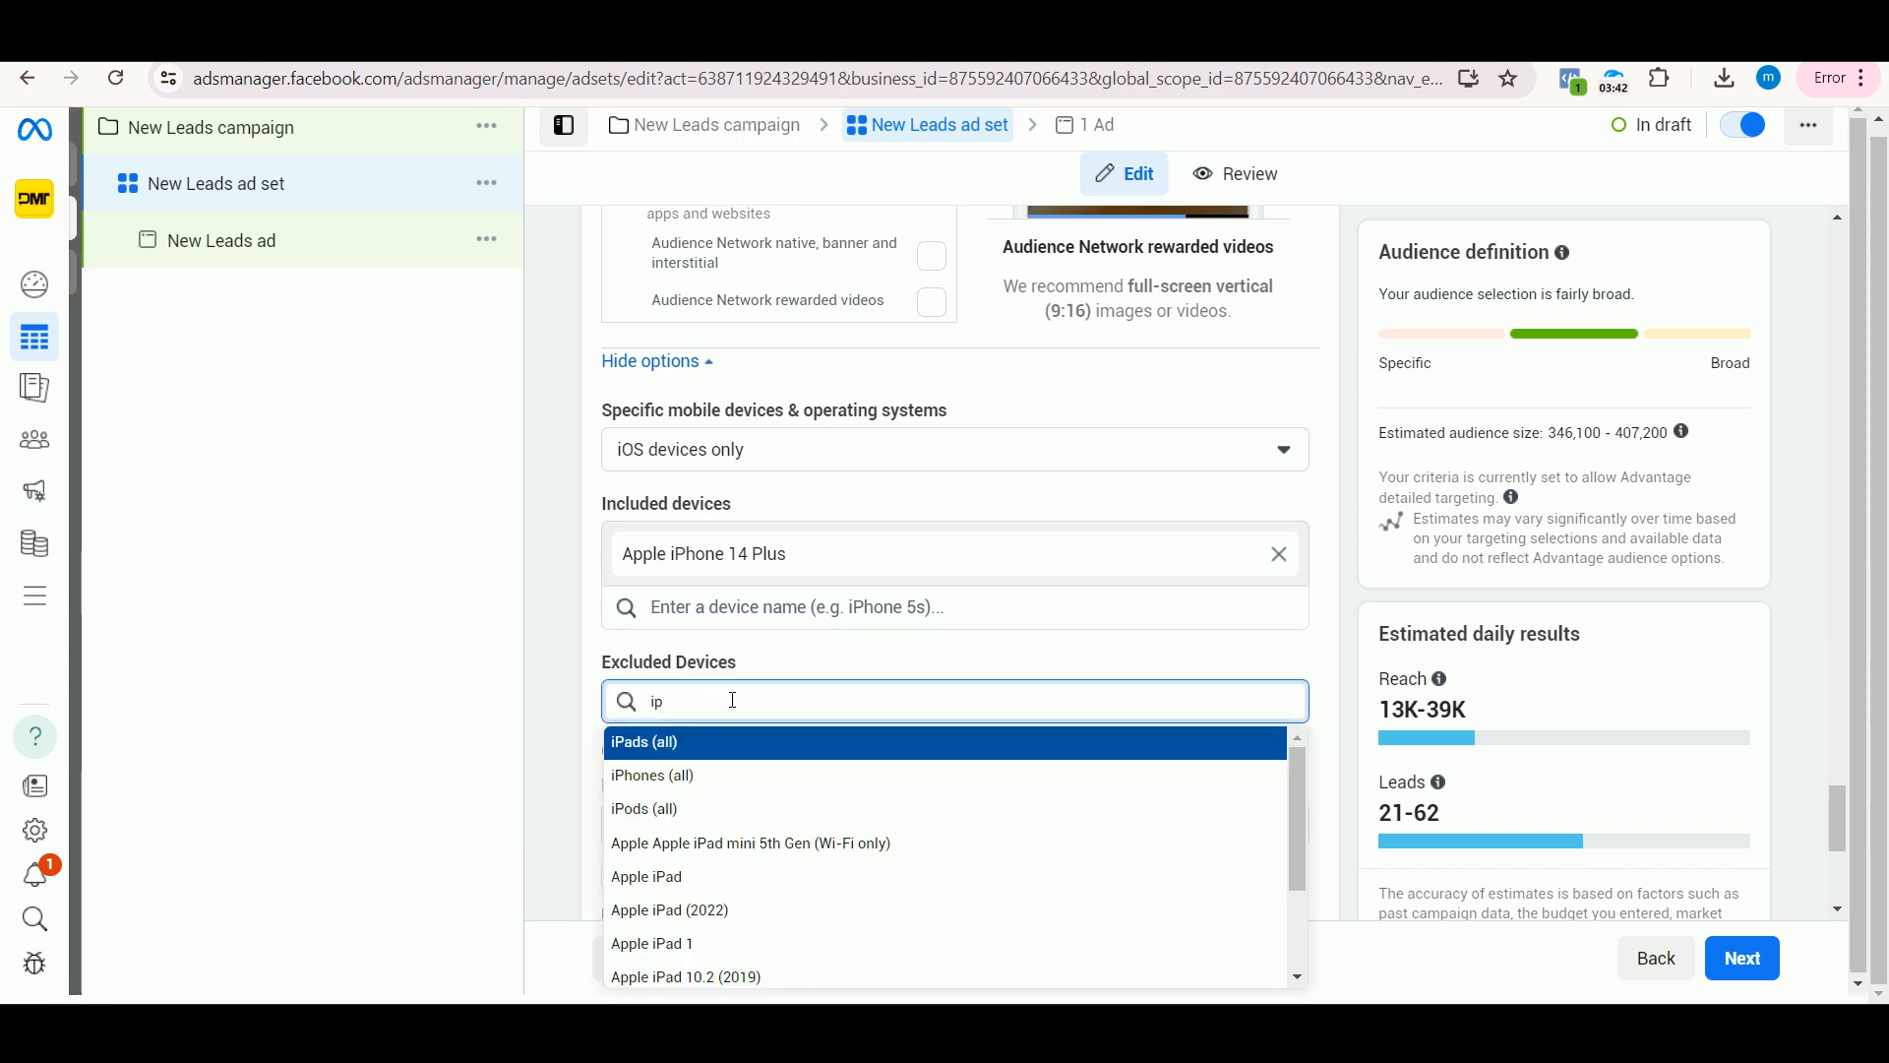
{"action": "type", "text": "hone"}
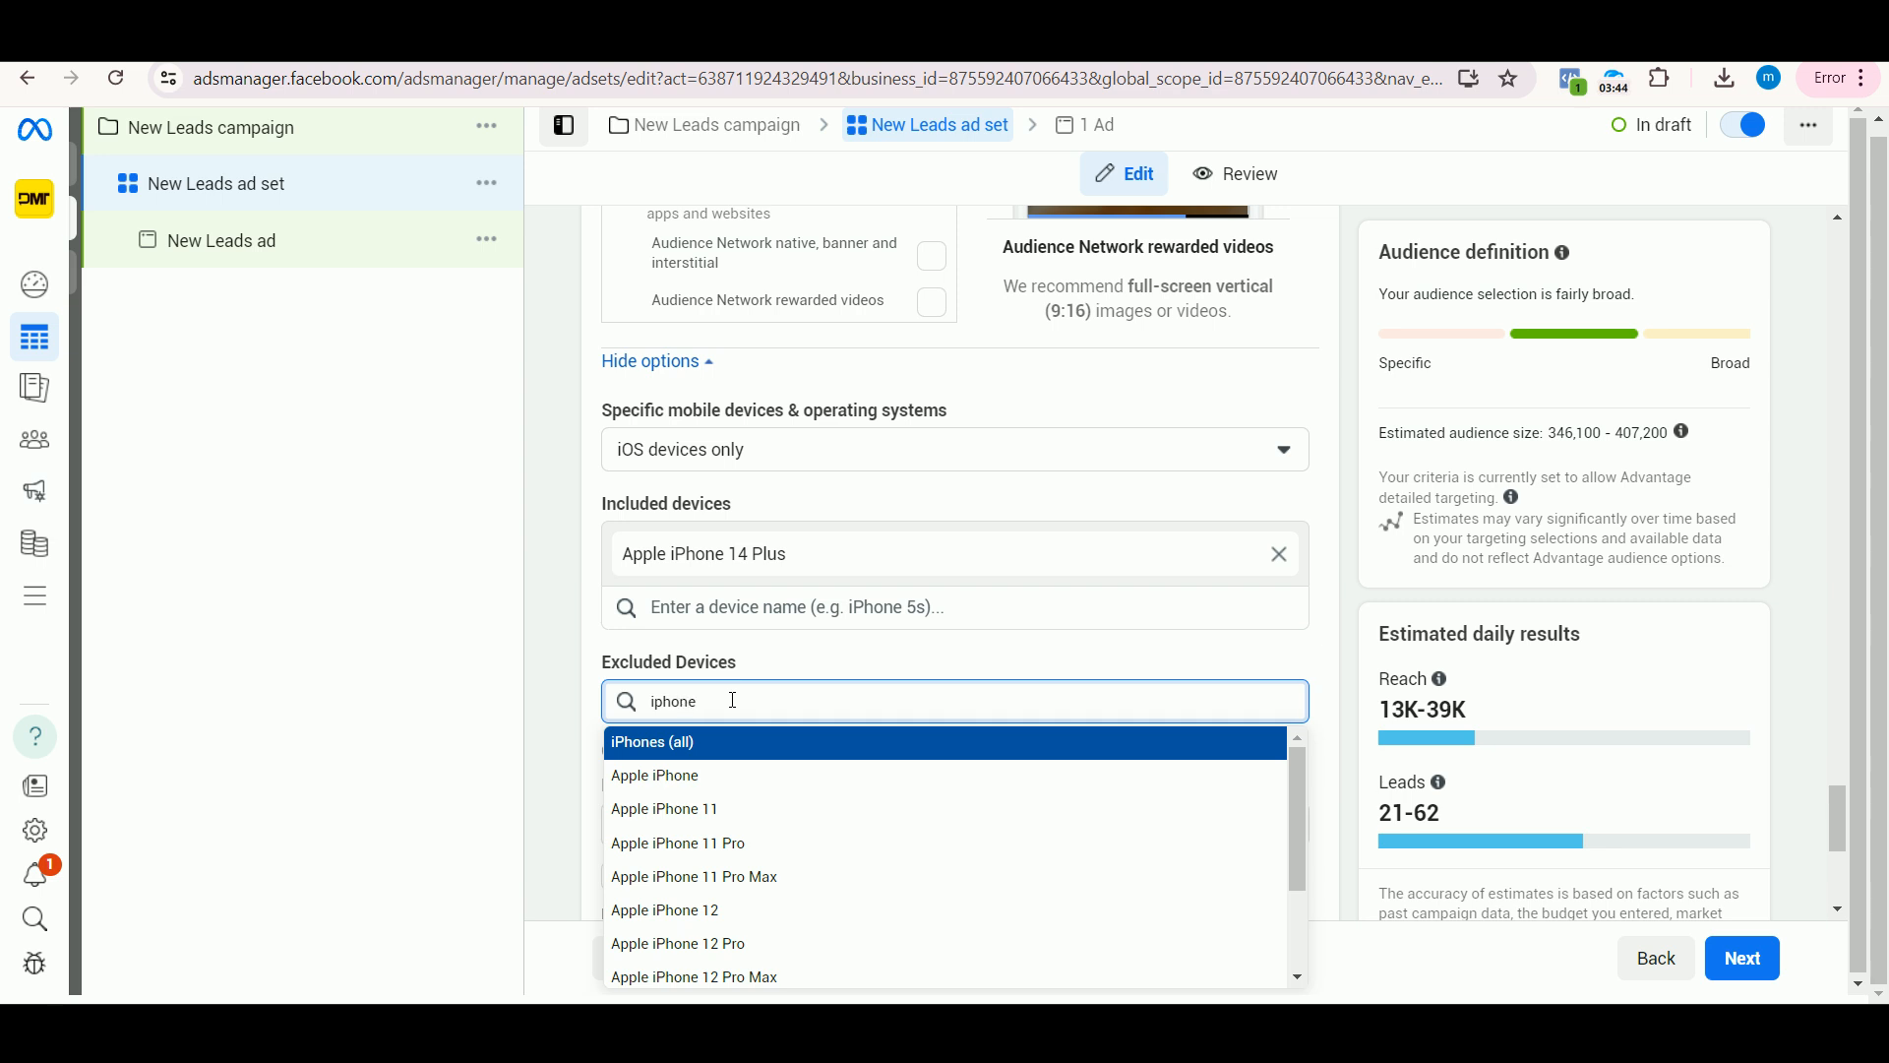
{"action": "type", "text": "5"}
{"action": "key", "text": "BackSpace"}
{"action": "key", "text": "BackSpace"}
{"action": "key", "text": "BackSpace"}
{"action": "key", "text": "BackSpace"}
{"action": "key", "text": "BackSpace"}
{"action": "key", "text": "BackSpace"}
{"action": "key", "text": "BackSpace"}
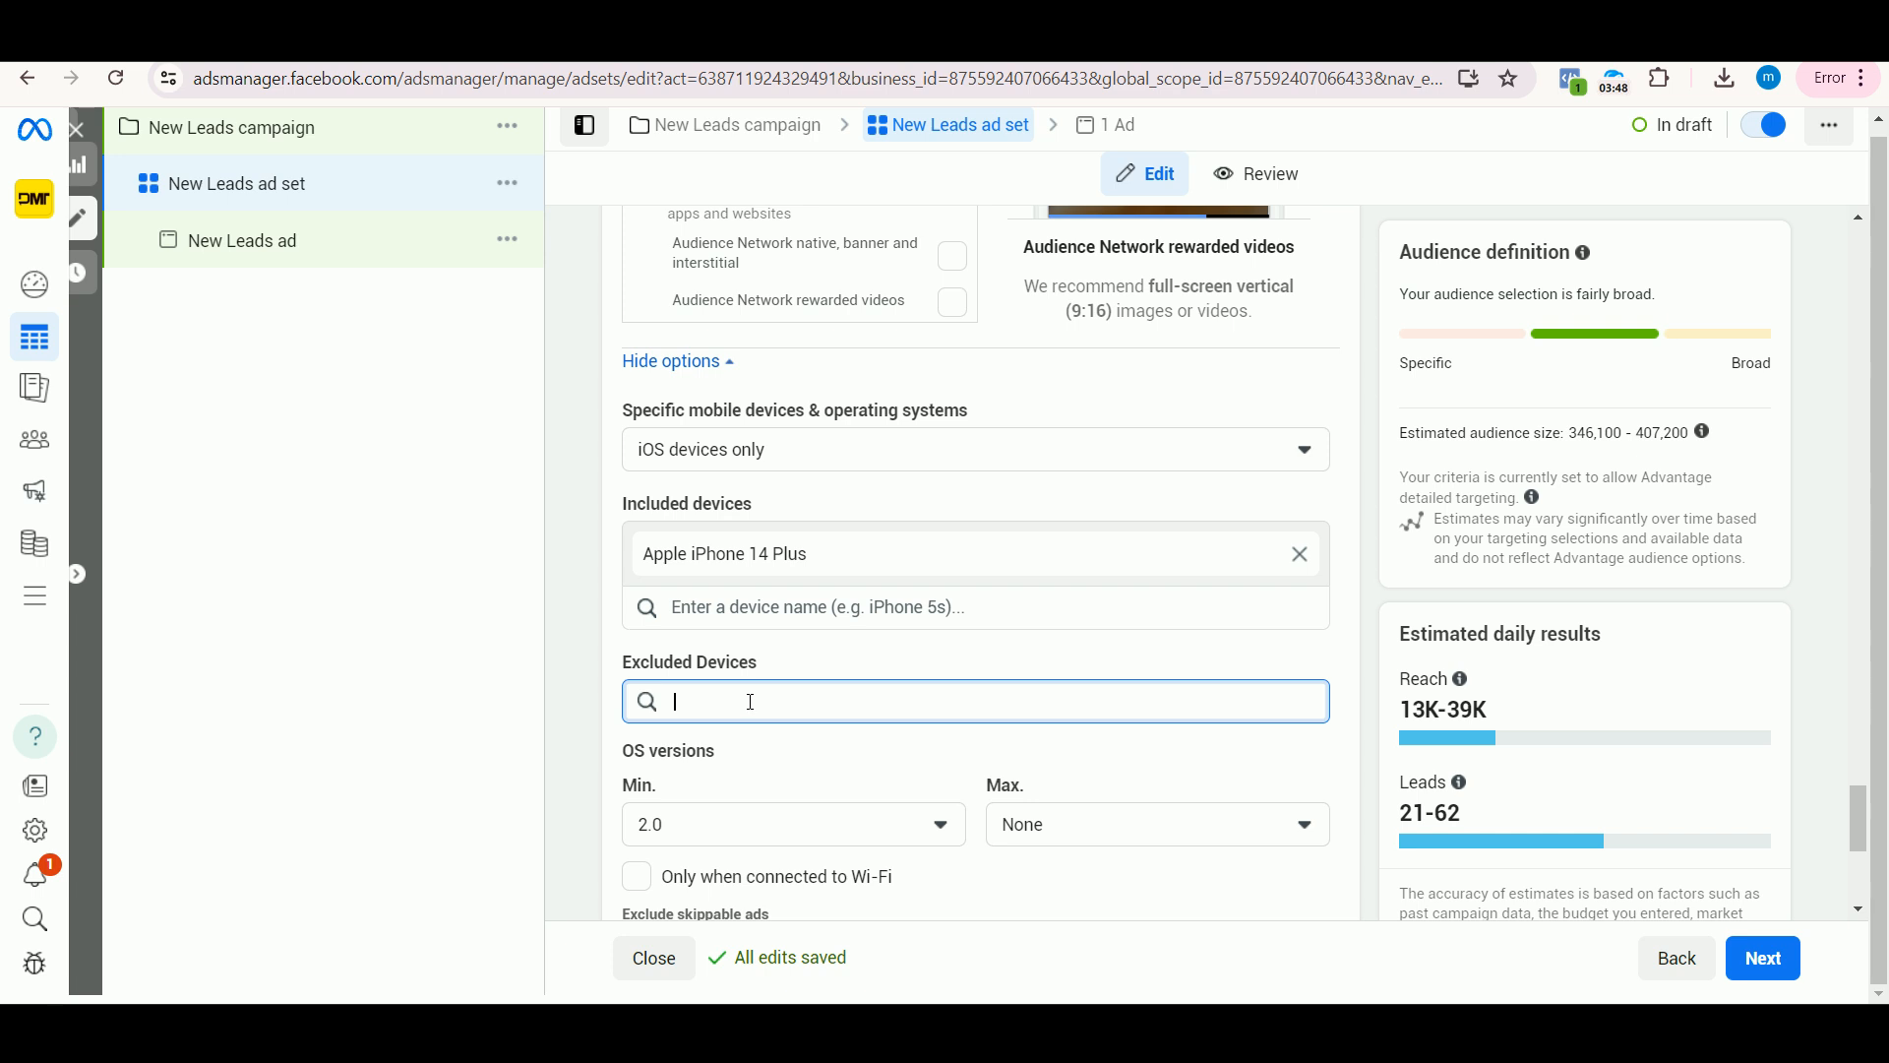
Step: Set the maximum iOS version for the targeted devices to 14.0
{"action": "scroll", "coordinate": [866, 694], "scroll_direction": "down", "scroll_amount": 1}
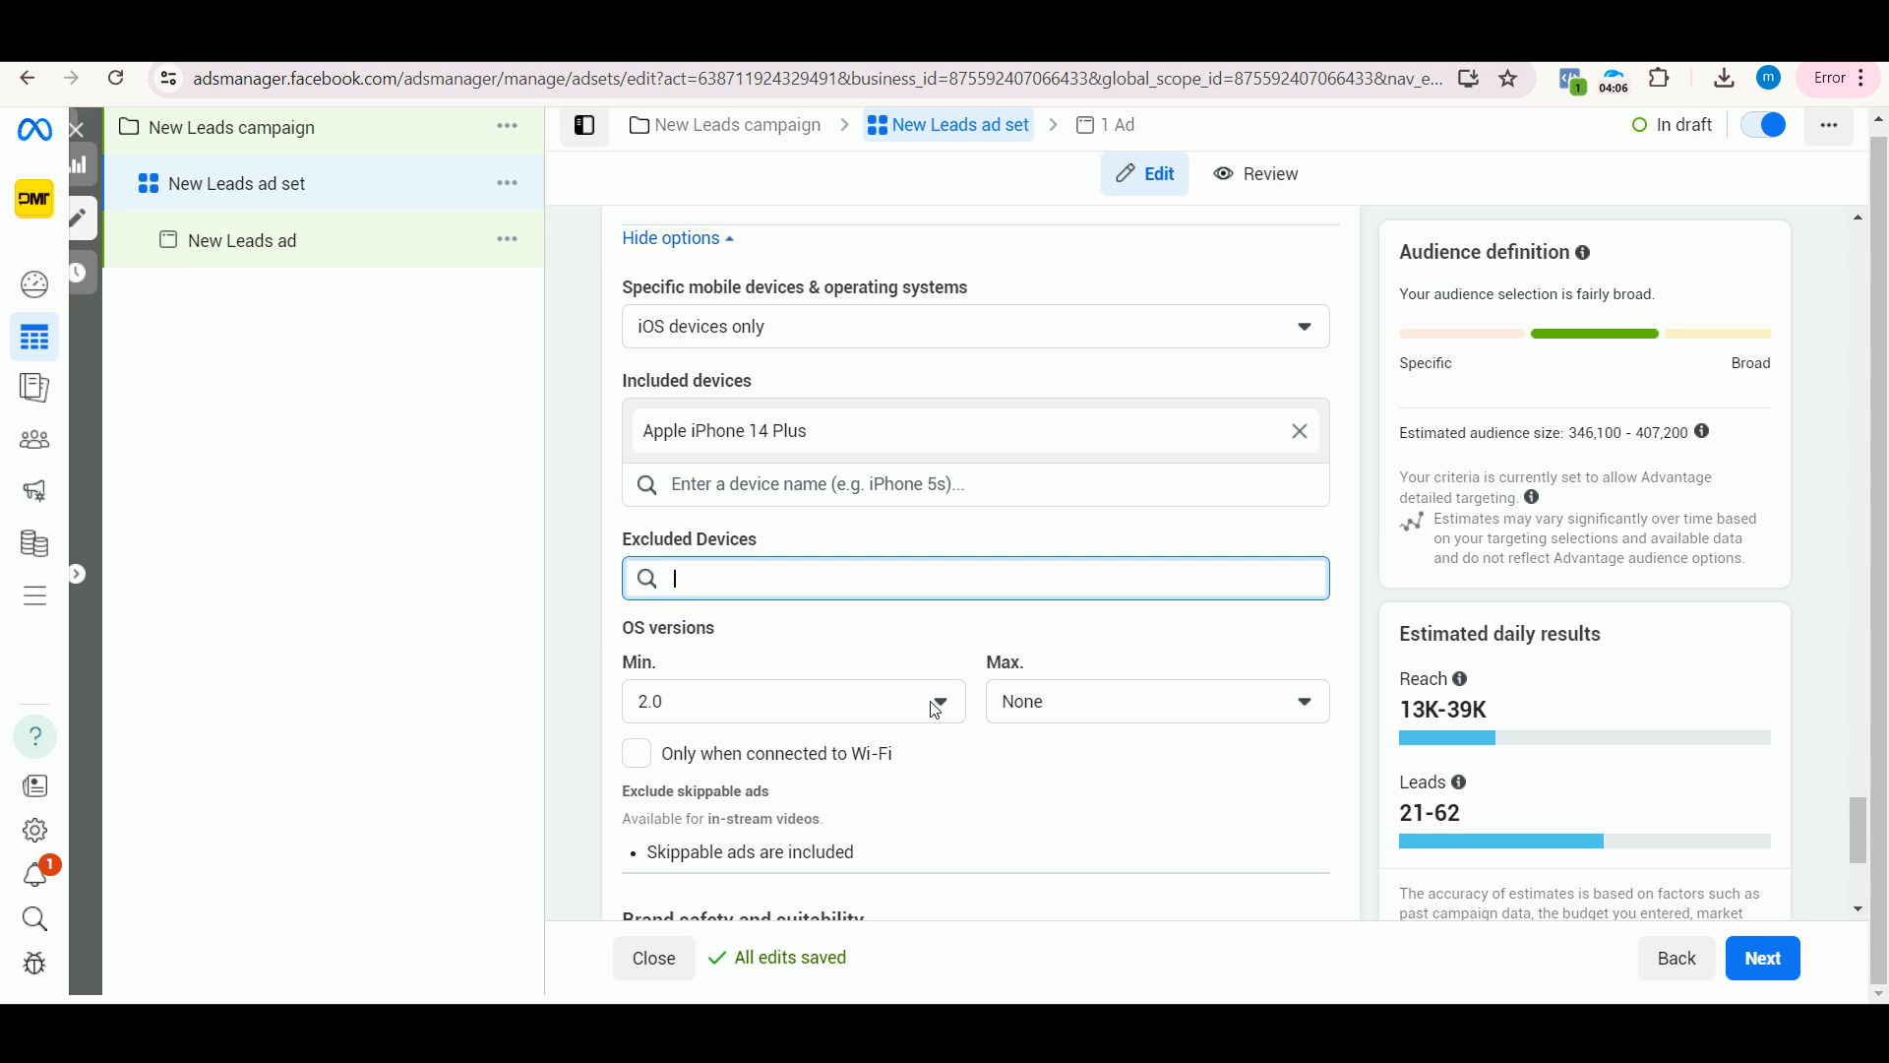
{"action": "left_click", "coordinate": [1023, 705]}
{"action": "left_click", "coordinate": [1150, 695]}
{"action": "scroll", "coordinate": [1136, 581], "scroll_direction": "down", "scroll_amount": 10}
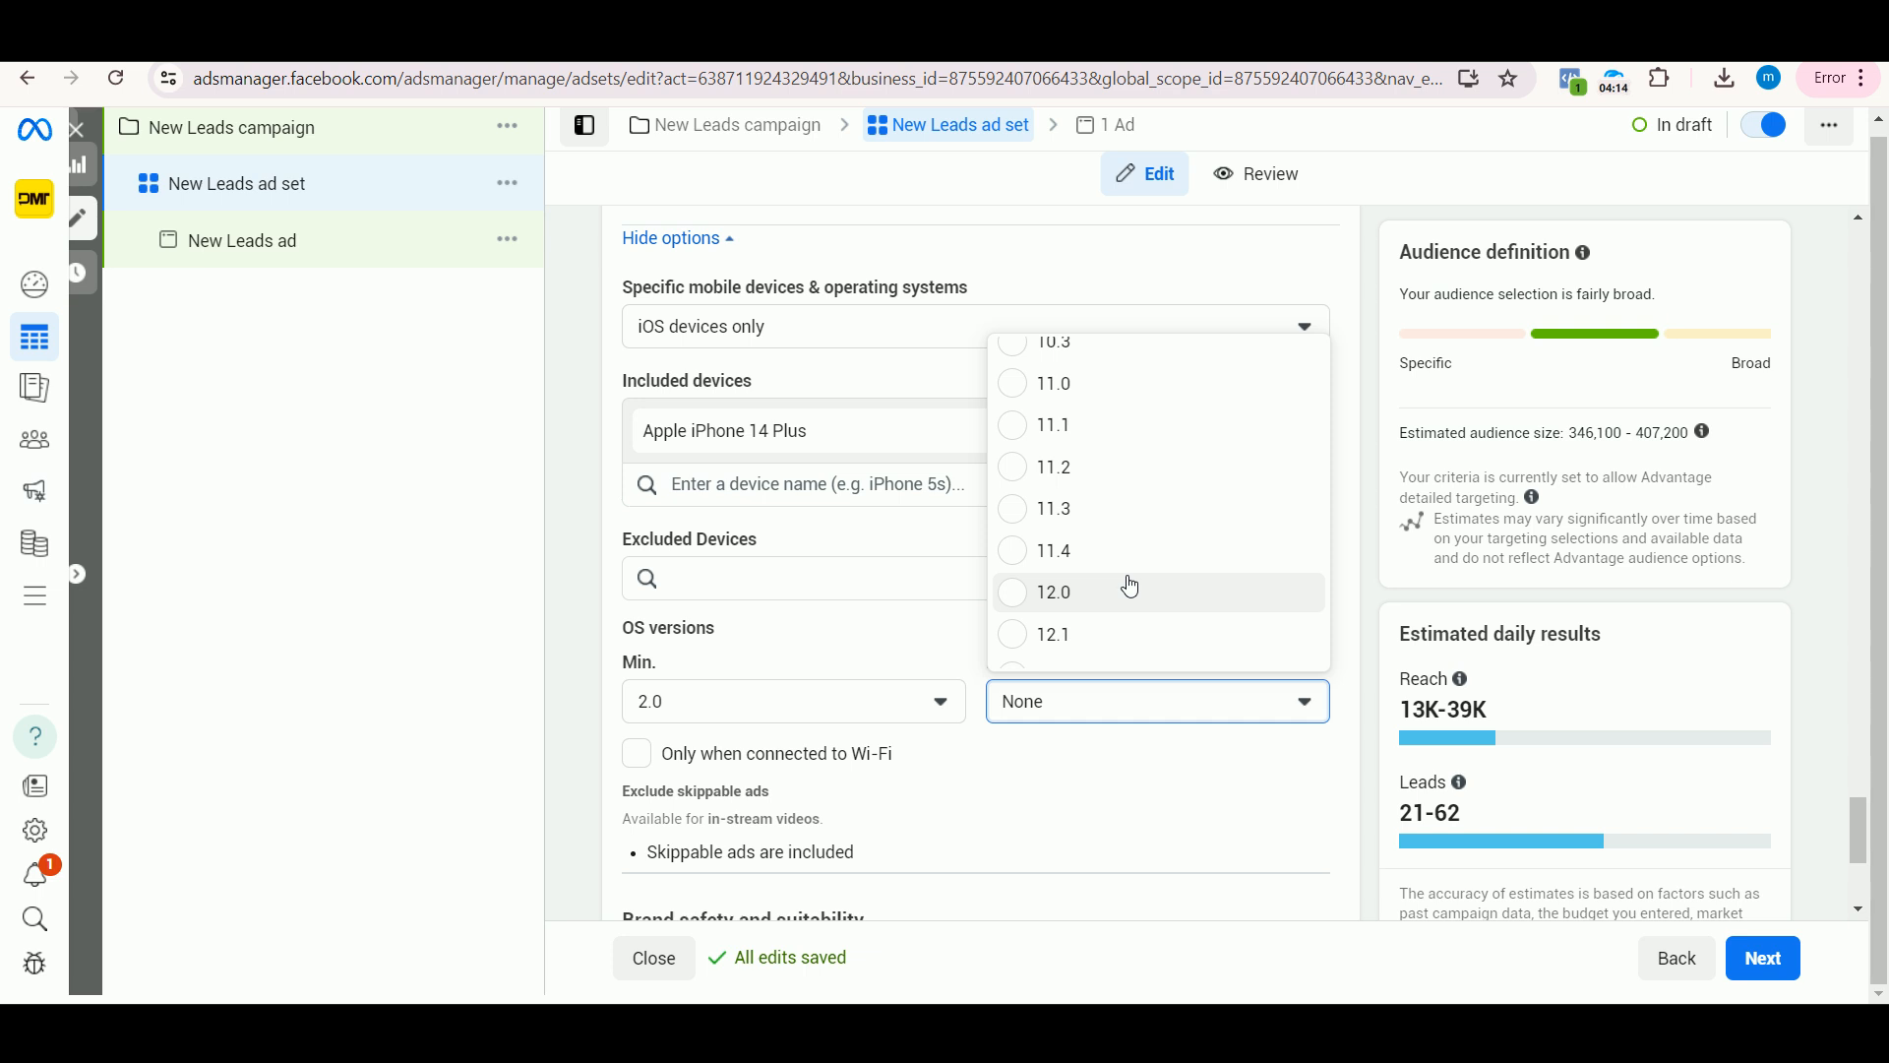
{"action": "scroll", "coordinate": [1126, 576], "scroll_direction": "down", "scroll_amount": 5}
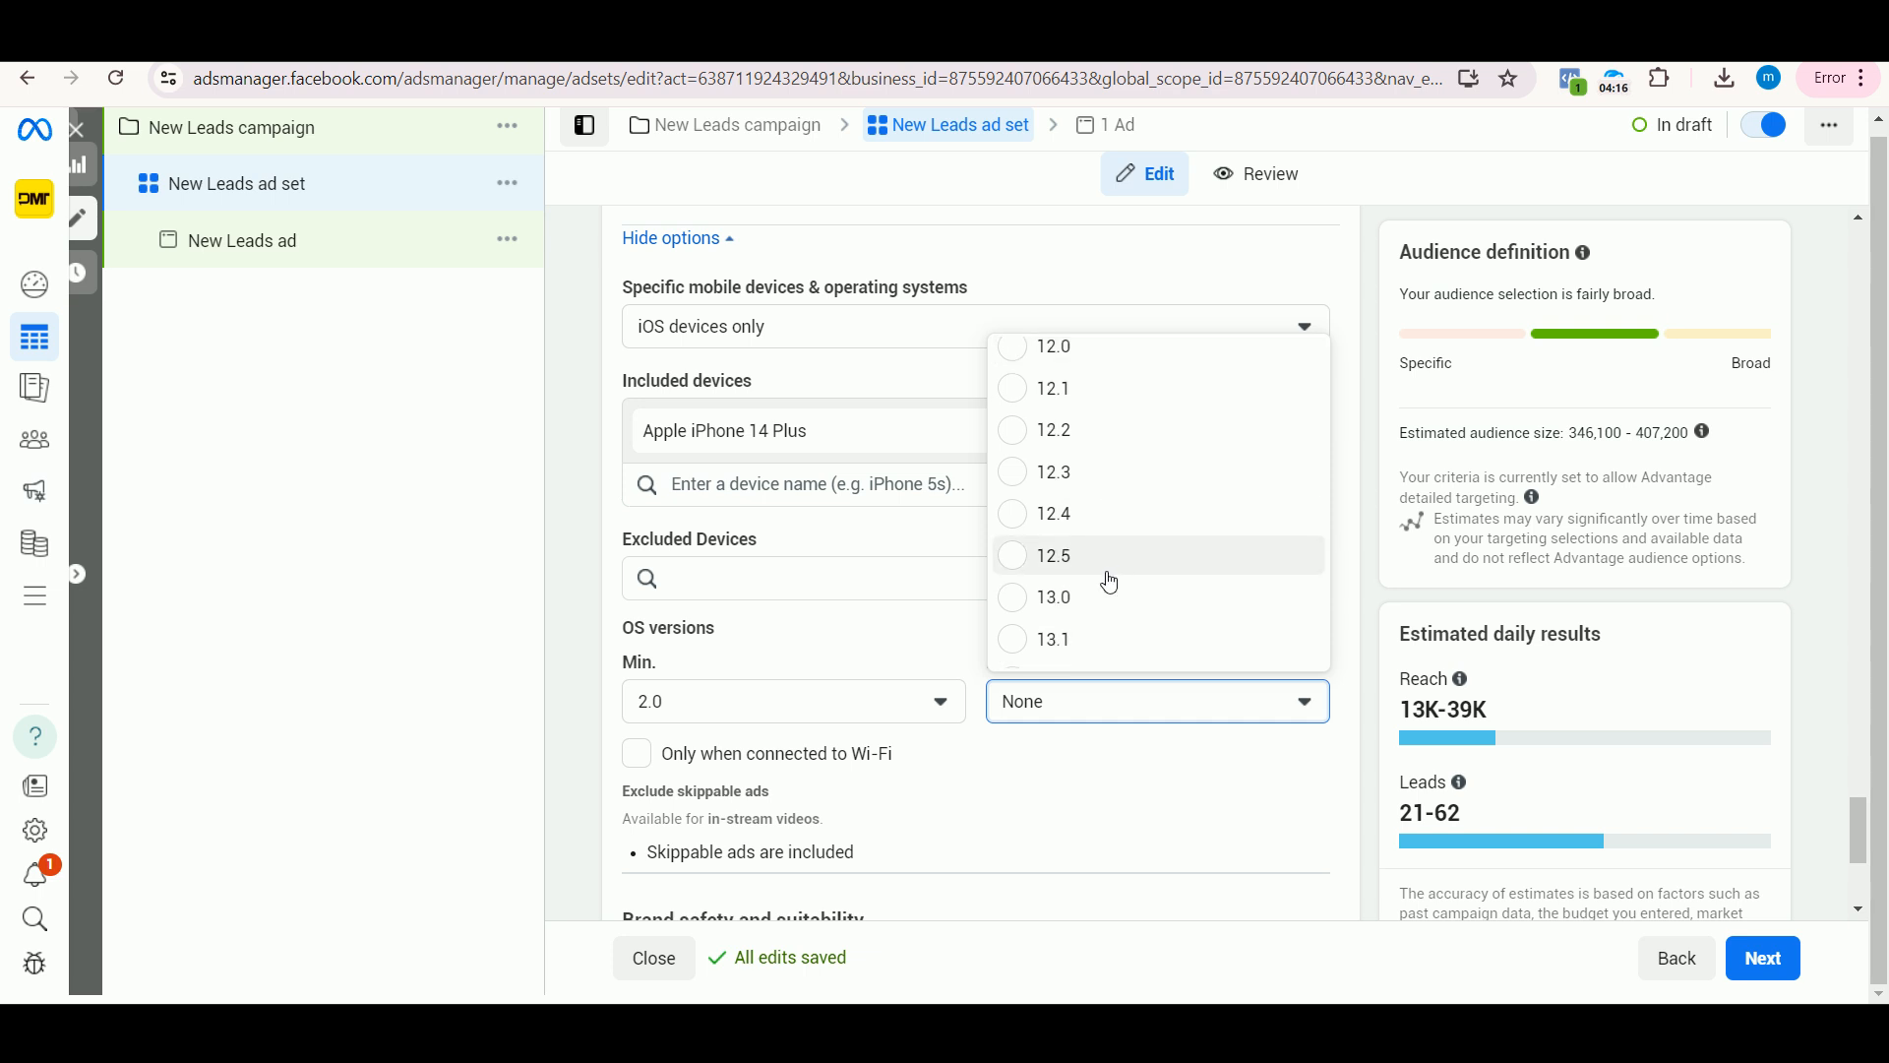
{"action": "scroll", "coordinate": [1073, 627], "scroll_direction": "down", "scroll_amount": 1}
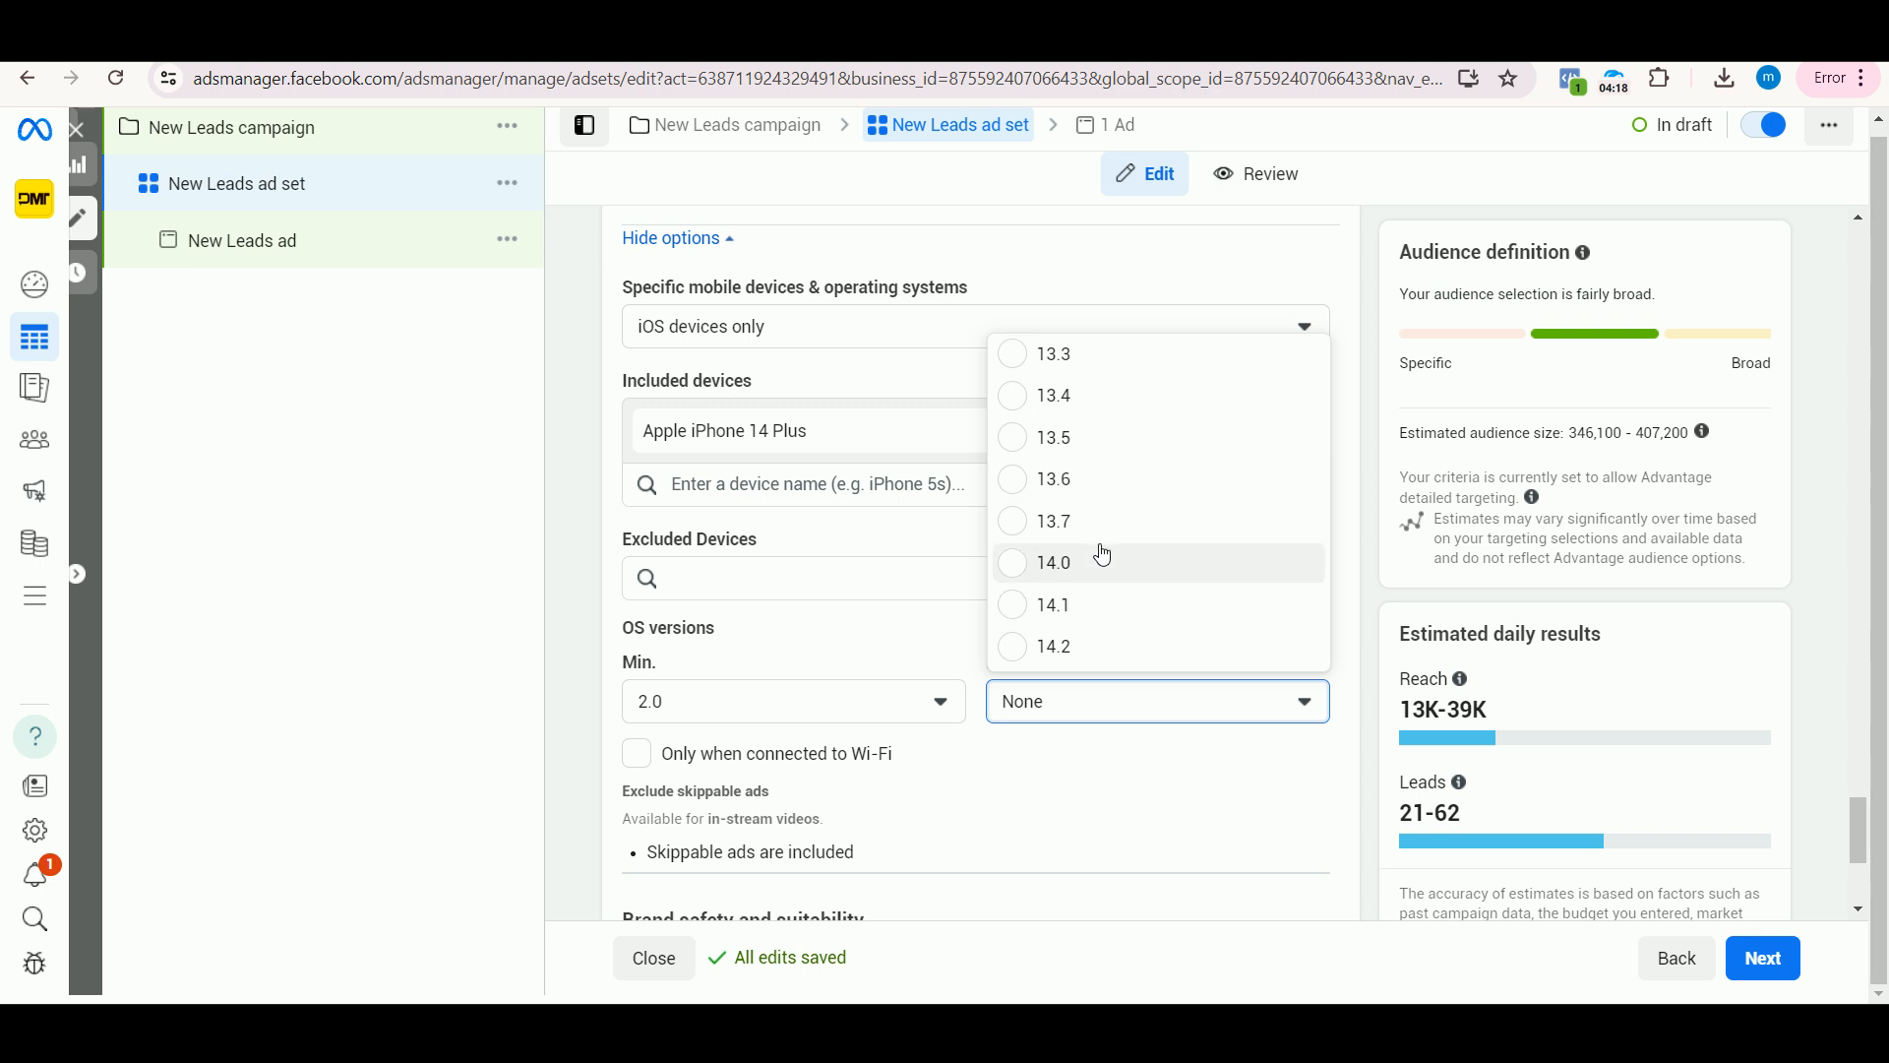
{"action": "left_click", "coordinate": [1083, 578]}
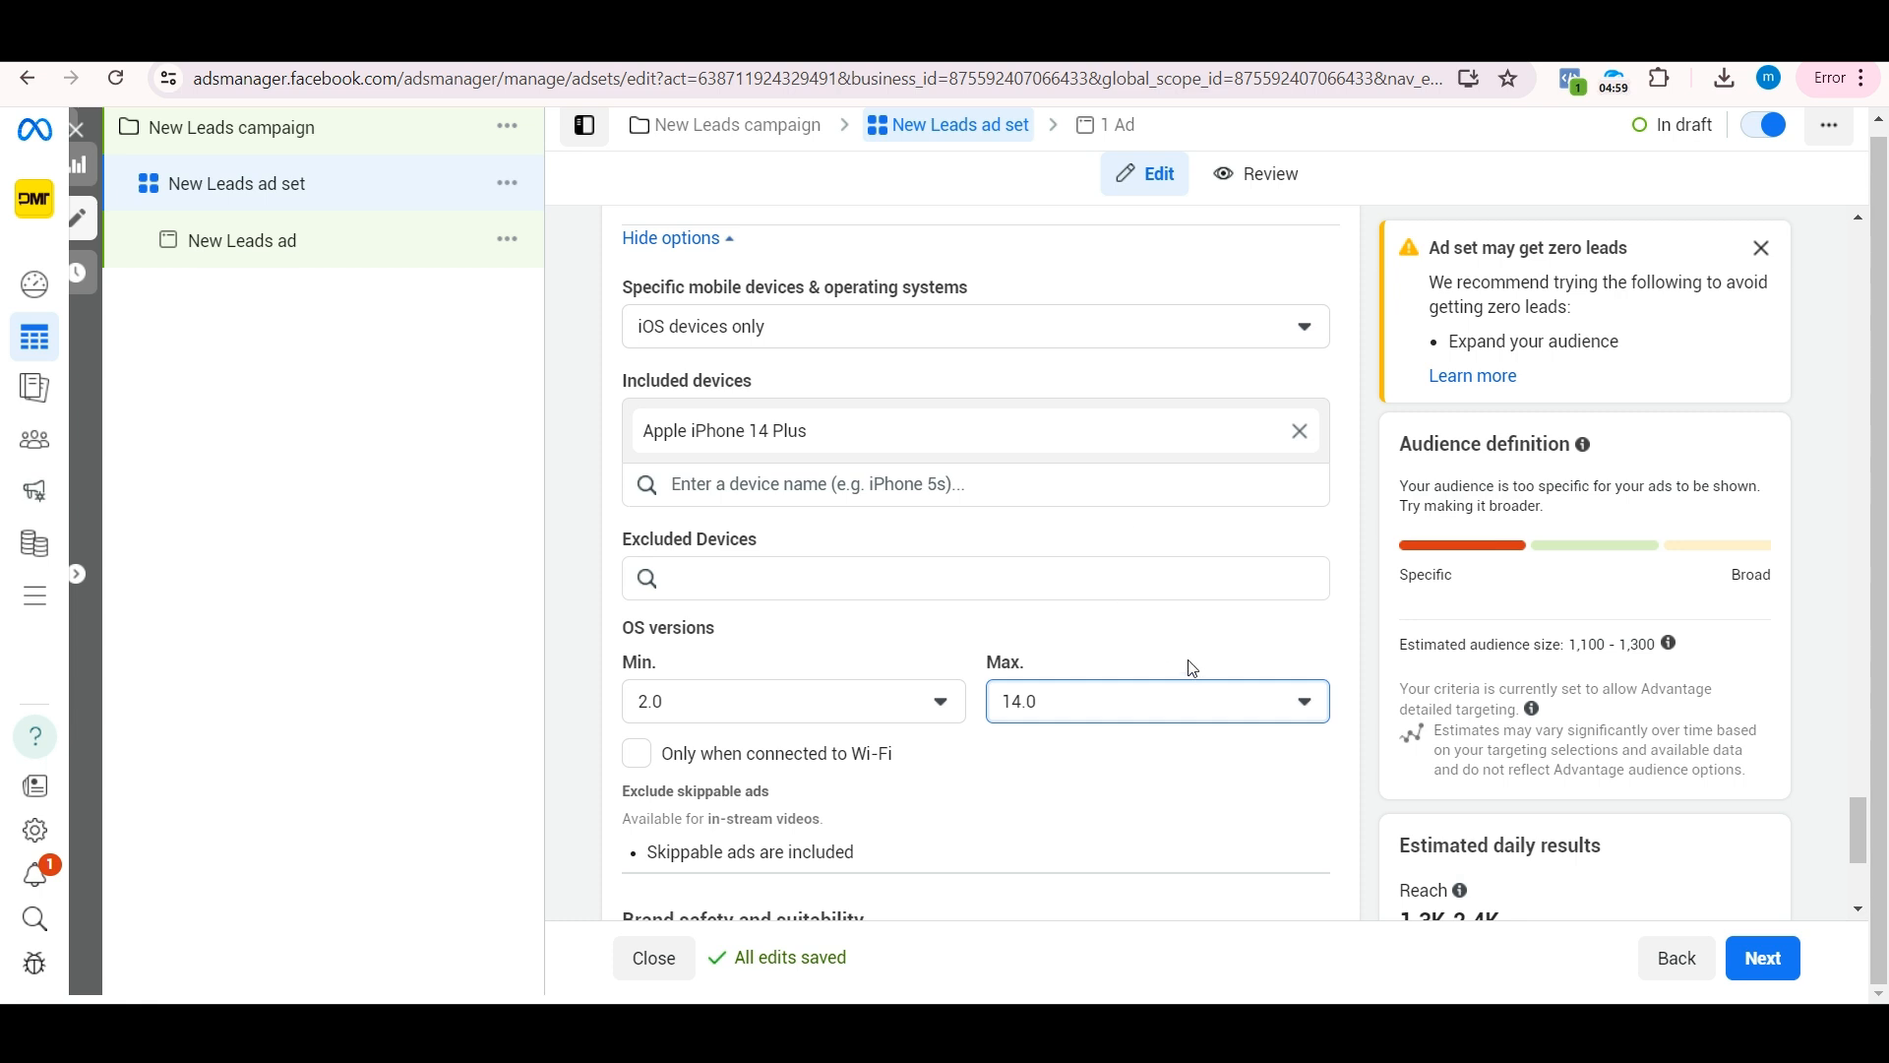
Step: Switch to the YouTube channel's home page showing its popular and recent videos
{"action": "left_click", "coordinate": [788, 42]}
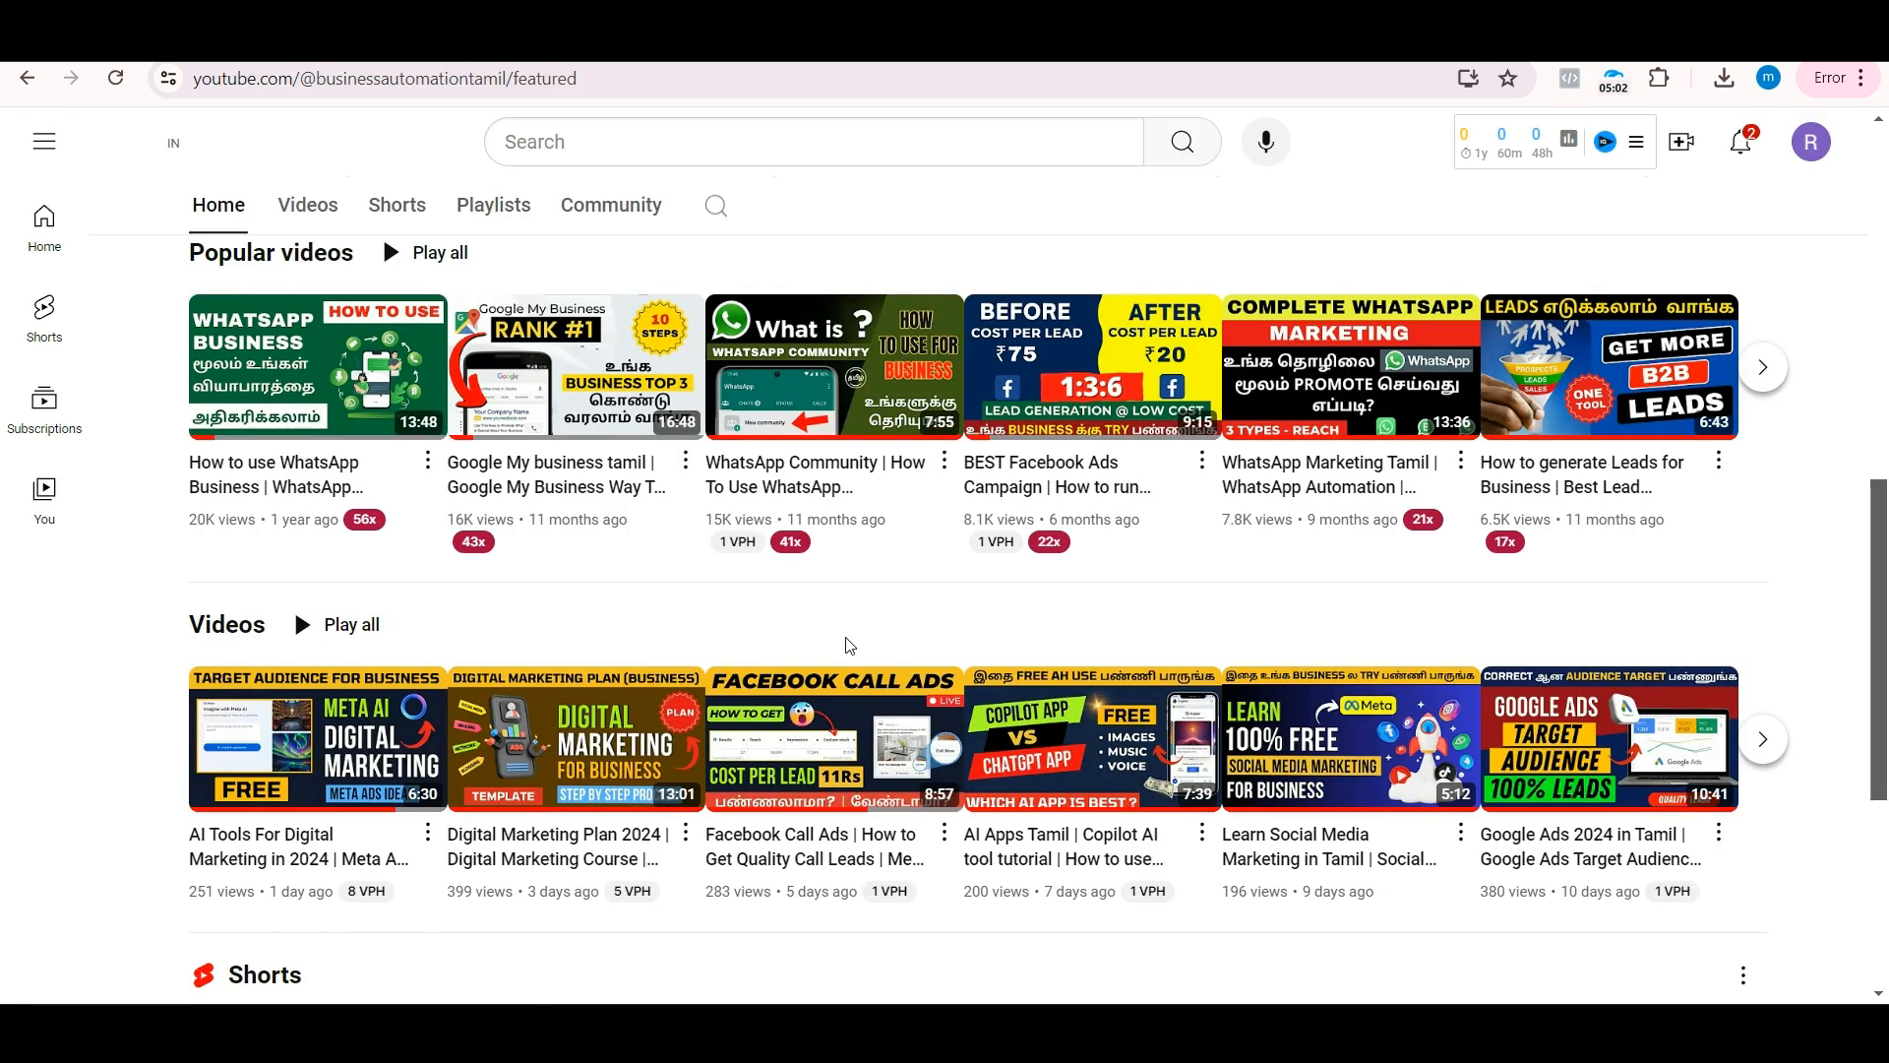